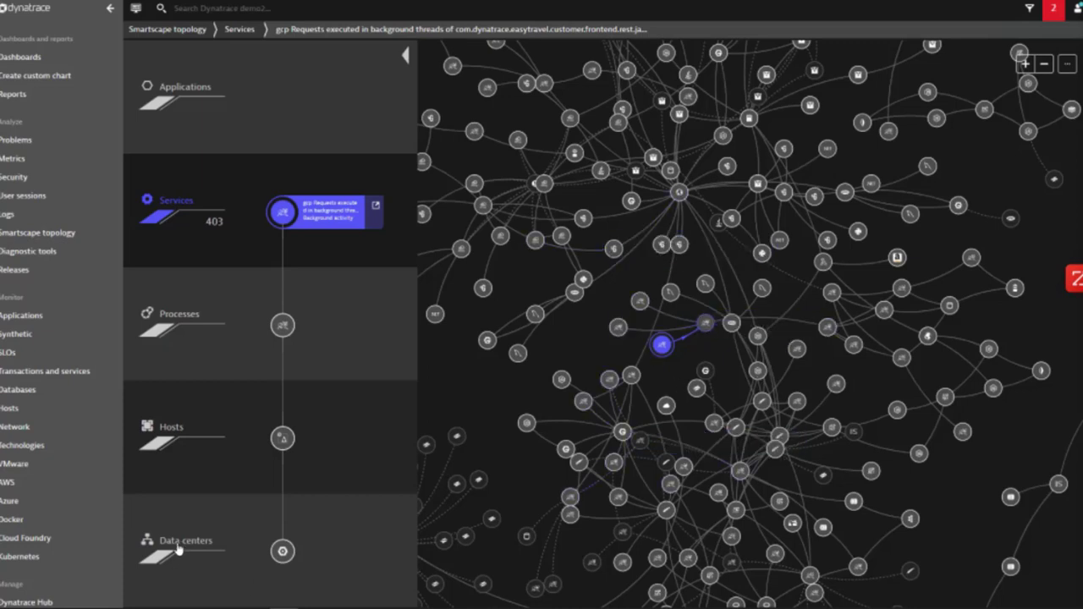
Open the cpu4-demo2 host page by expanding the hosts of the eTravel-demo data center in the Smartscape topology.
click(178, 547)
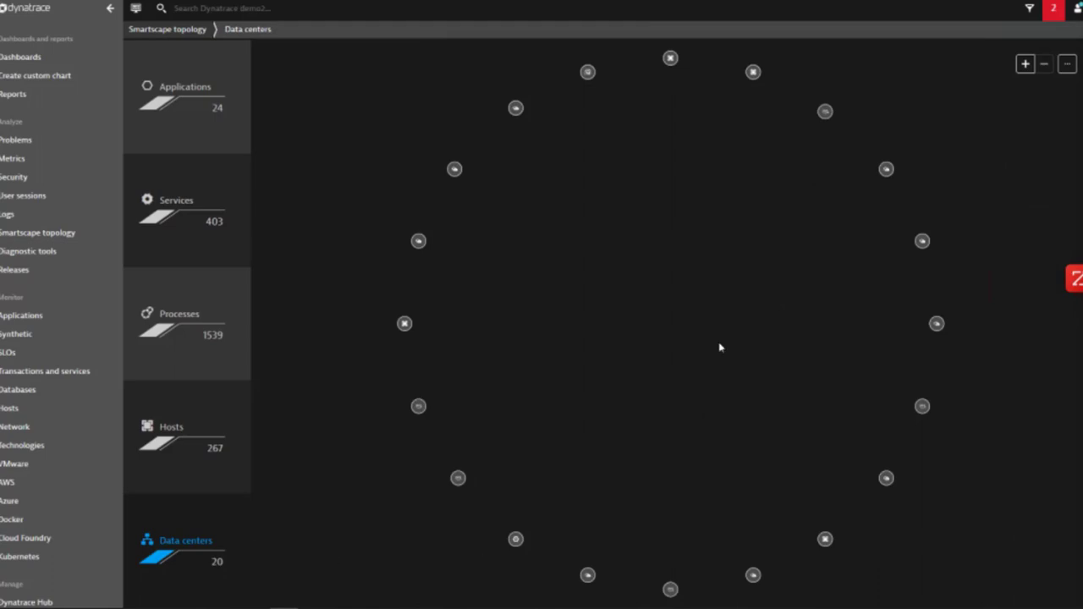
click(588, 73)
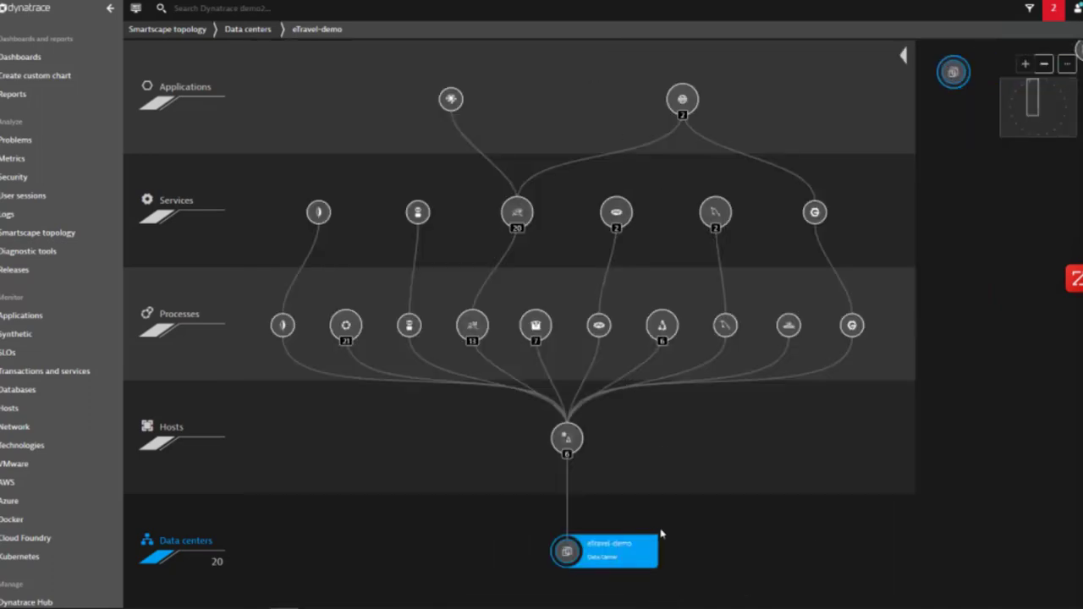
click(590, 452)
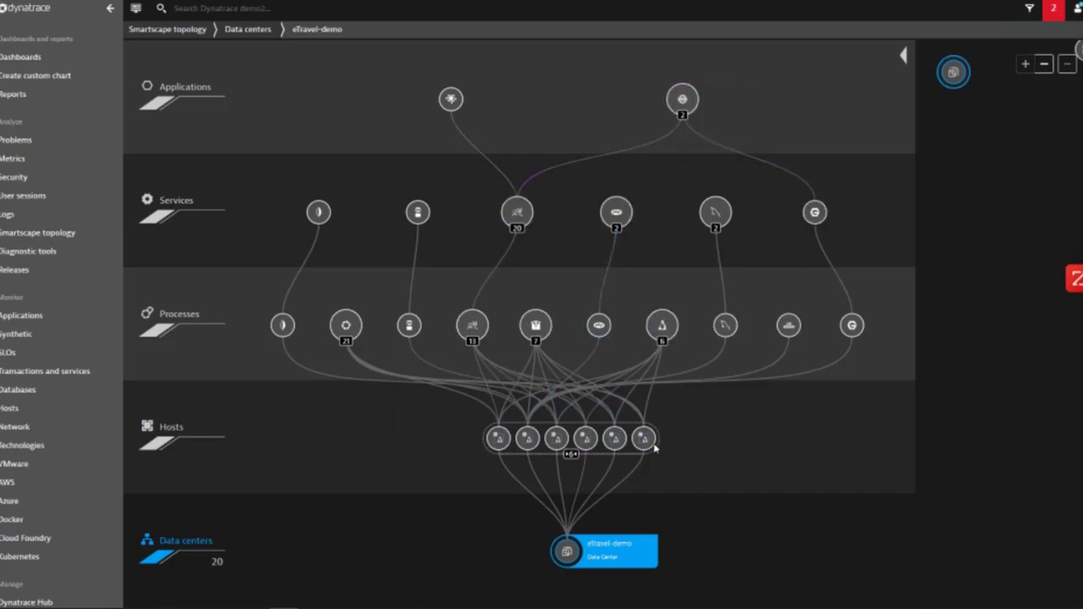
click(723, 432)
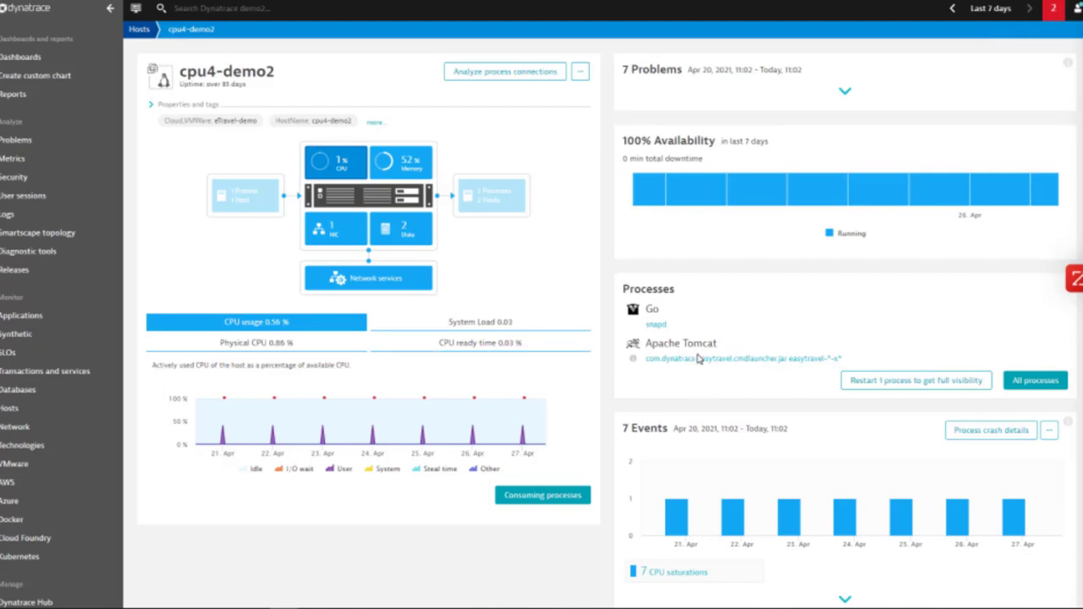
Look over the host's processes, events and log, and expand its list of problems for the last 7 days.
scroll(745, 266, down, 2)
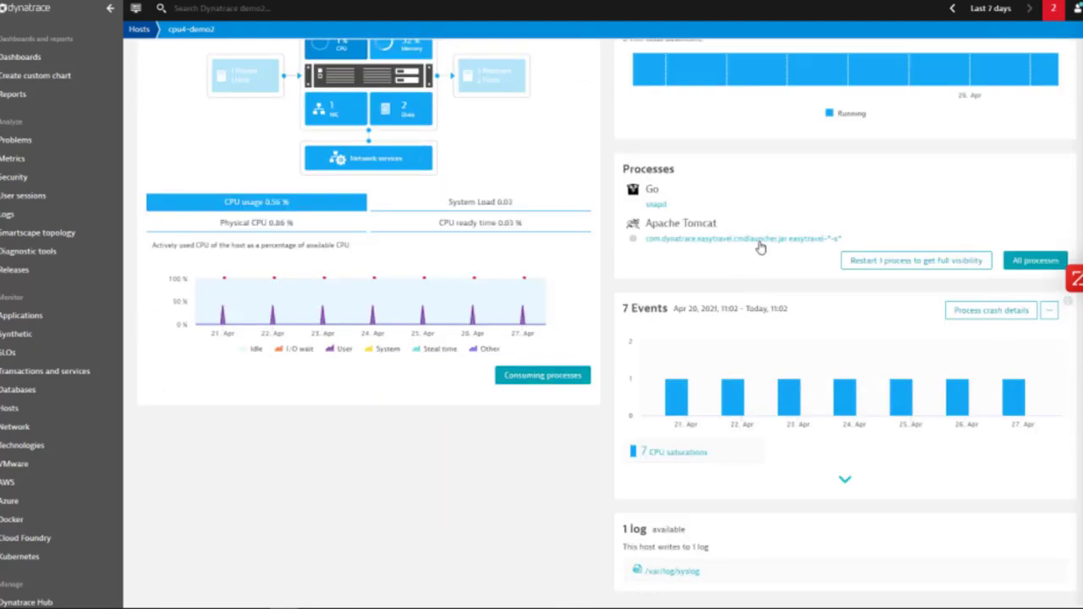
scroll(692, 233, up, 2)
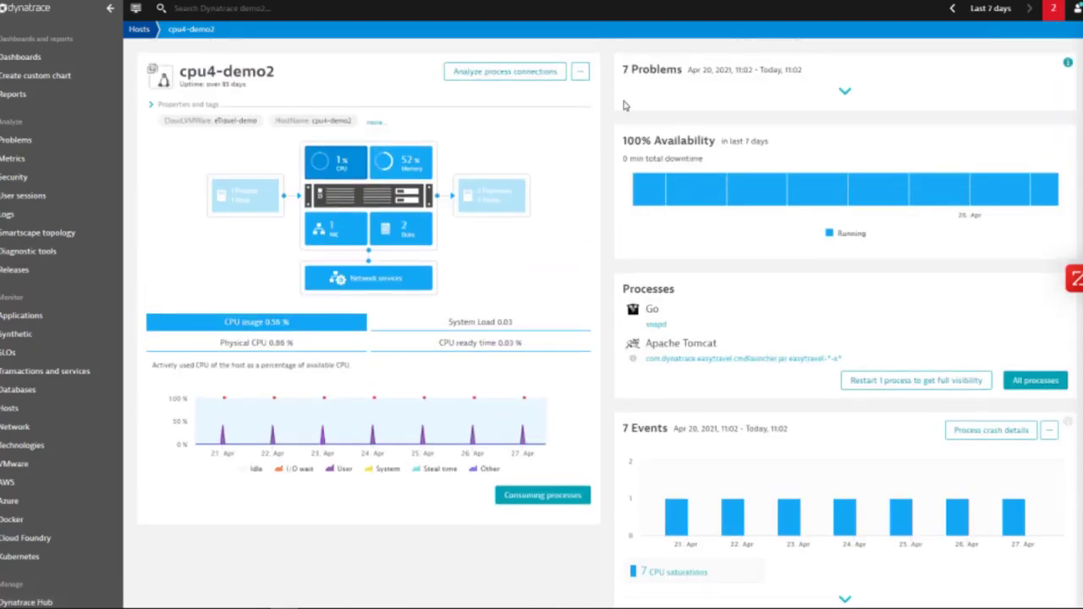
click(846, 94)
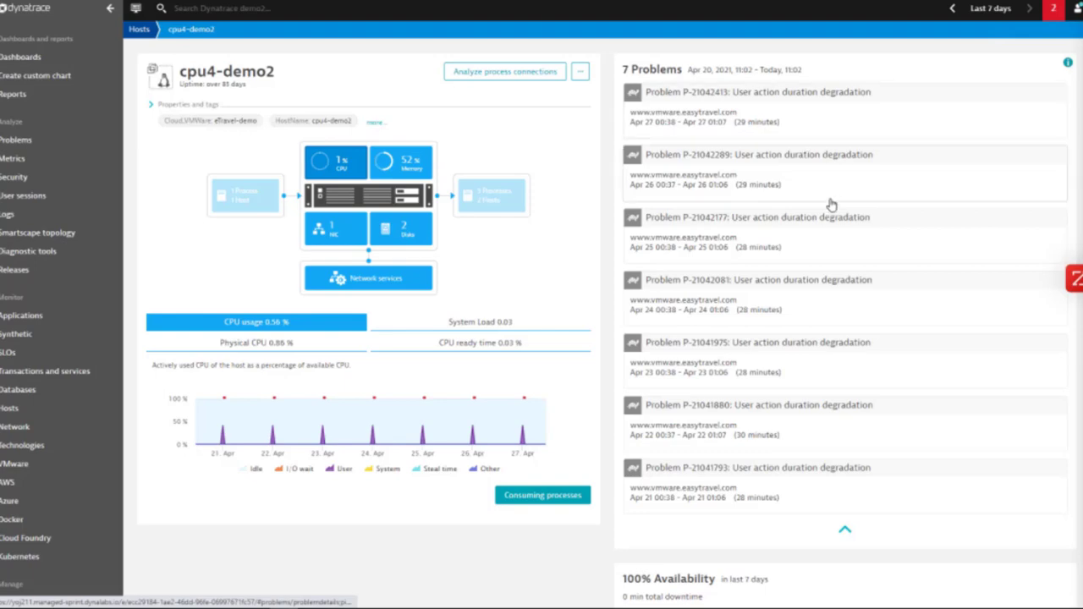
scroll(872, 180, down, 4)
scroll(875, 178, up, 4)
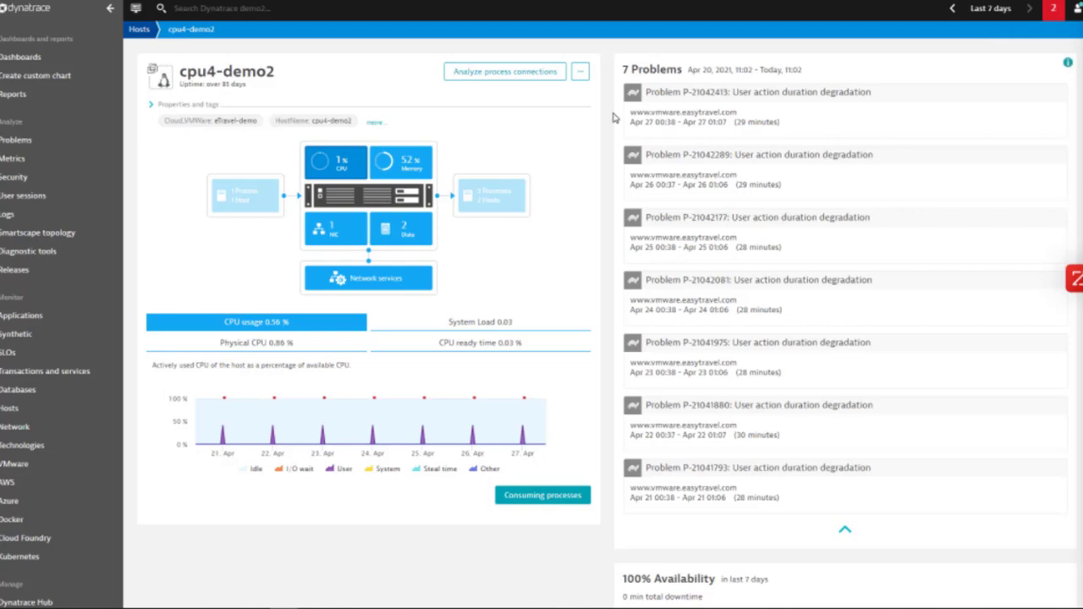
click(40, 319)
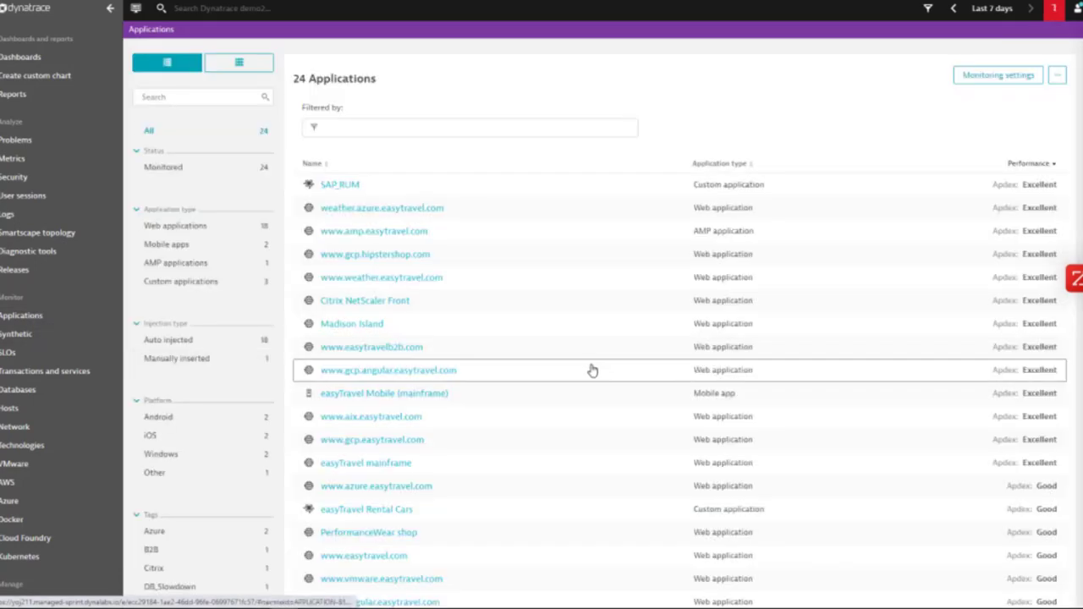
scroll(630, 436, down, 2)
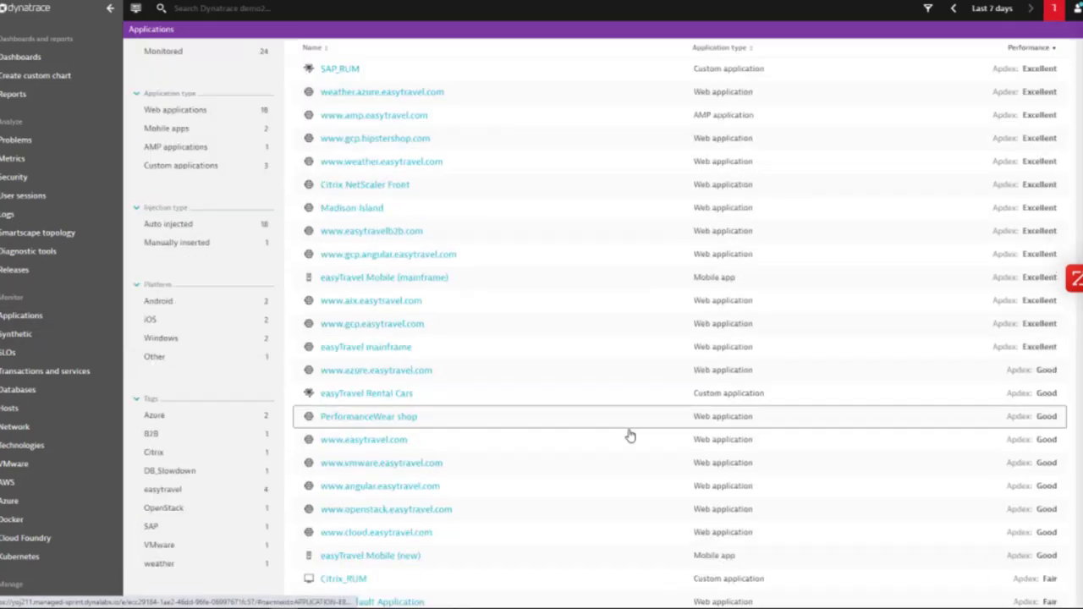
click(400, 489)
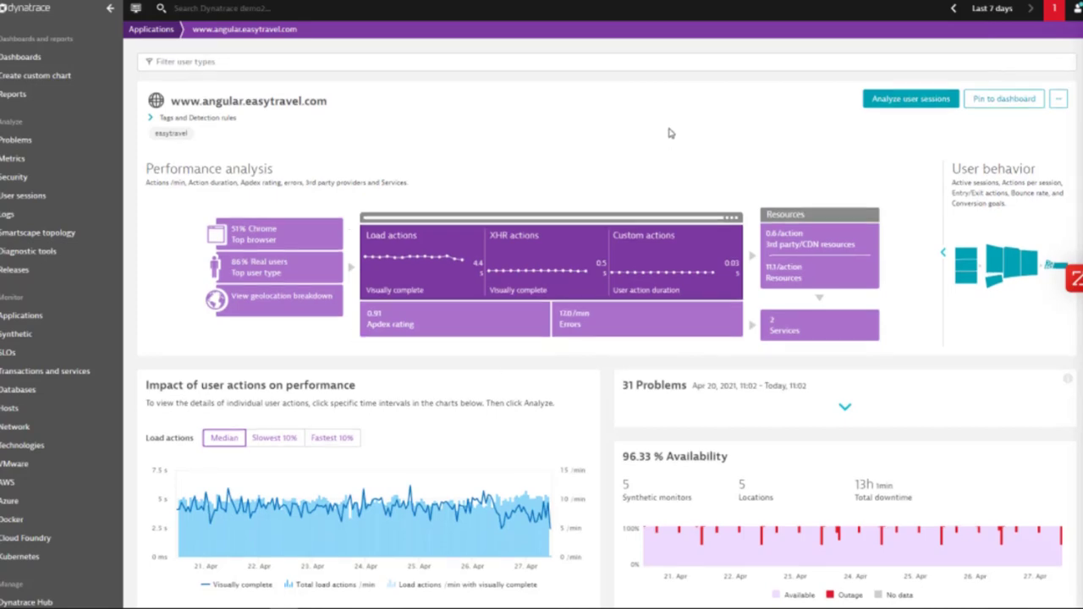
scroll(668, 133, down, 2)
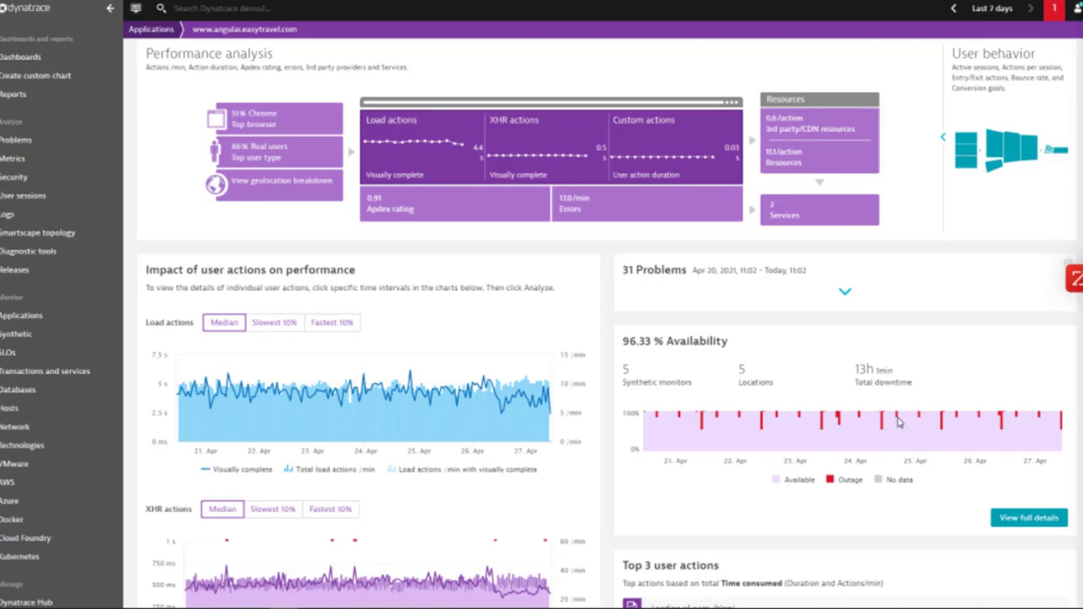
scroll(899, 416, down, 3)
scroll(896, 409, down, 8)
scroll(912, 375, up, 12)
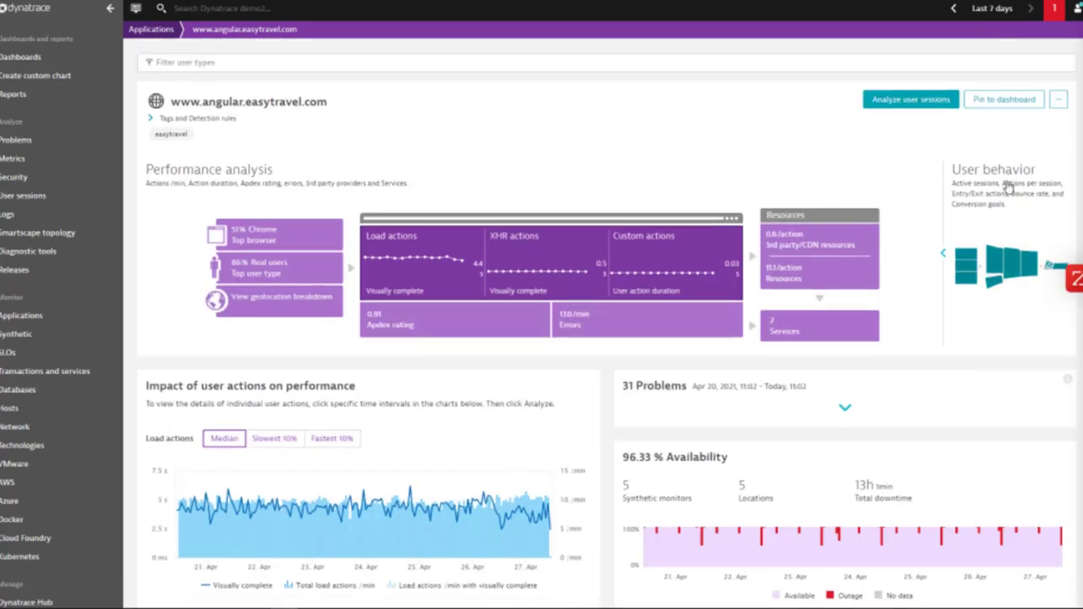
Switch the application overview to user behavior and view the geolocation breakdown of active sessions.
click(1007, 254)
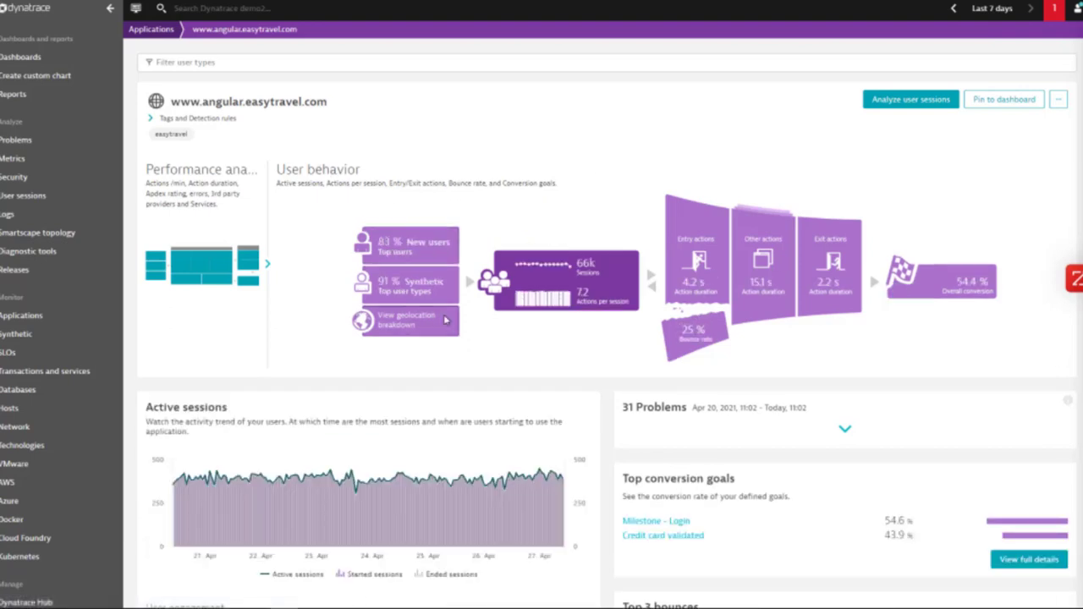
click(412, 330)
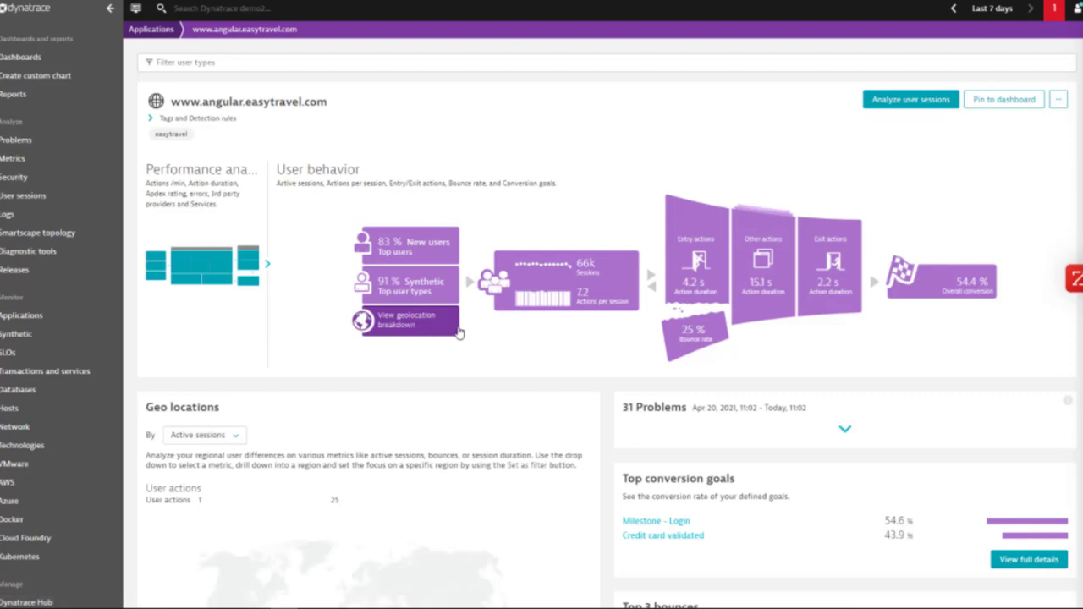
scroll(449, 347, down, 2)
mouse_move(402, 417)
mouse_move(228, 449)
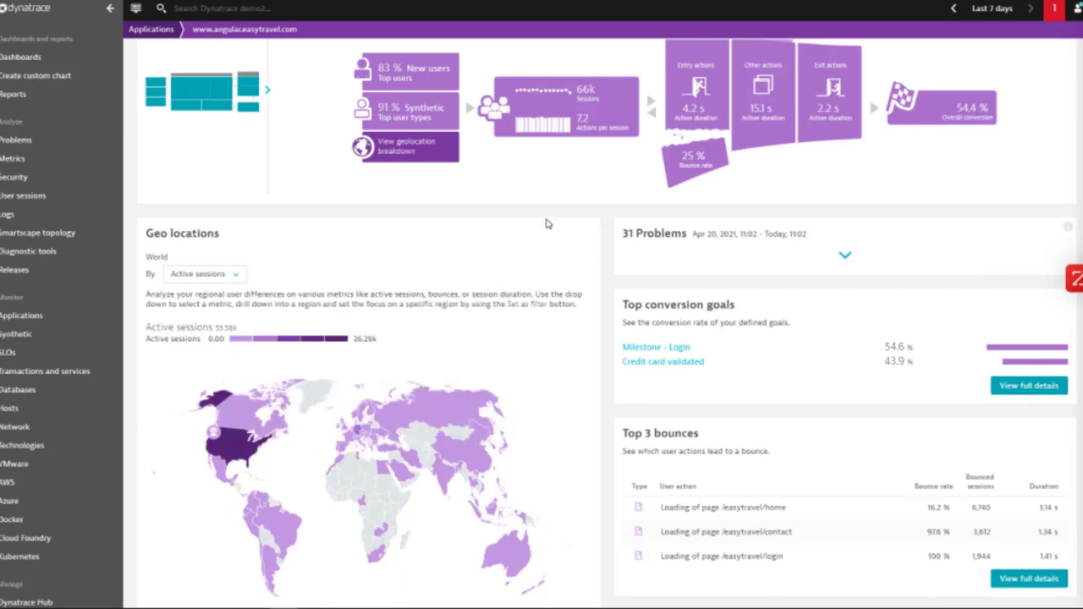
scroll(947, 296, down, 2)
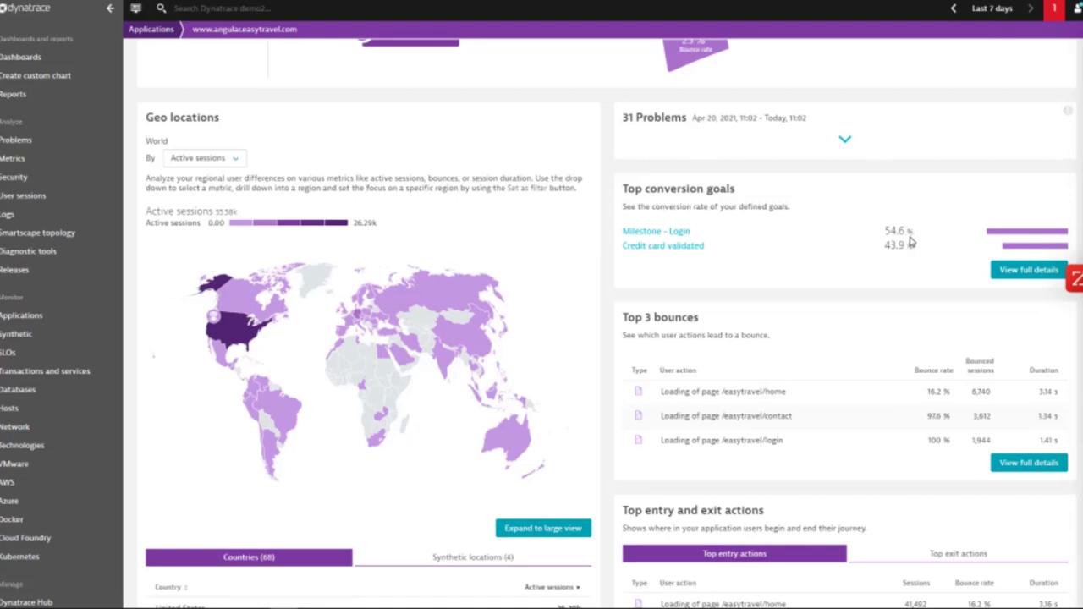
scroll(858, 249, down, 3)
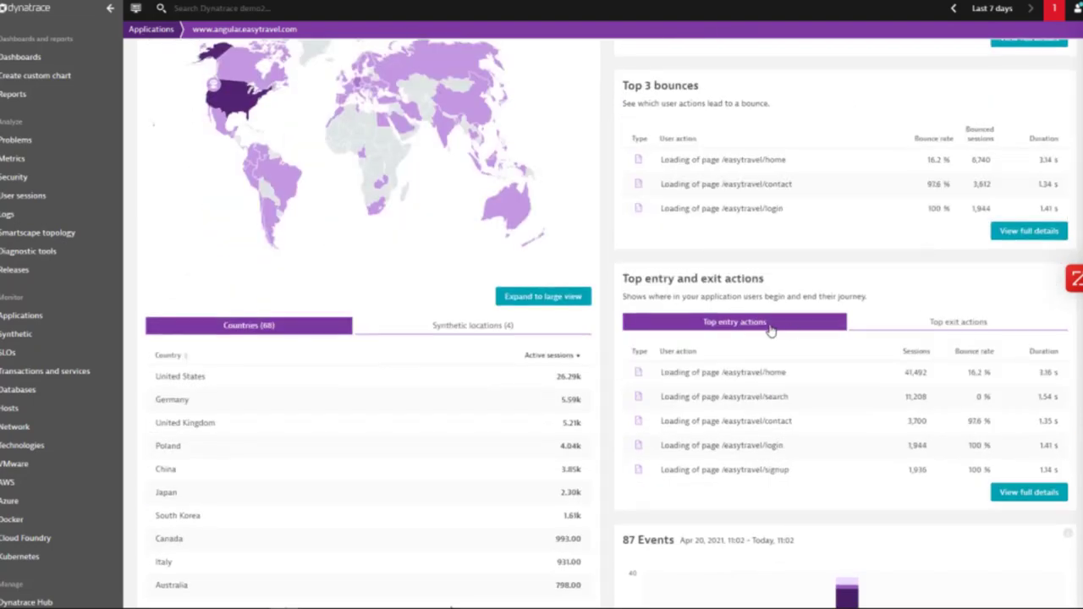
Show the application's top exit actions and look over its events and top pages.
click(959, 329)
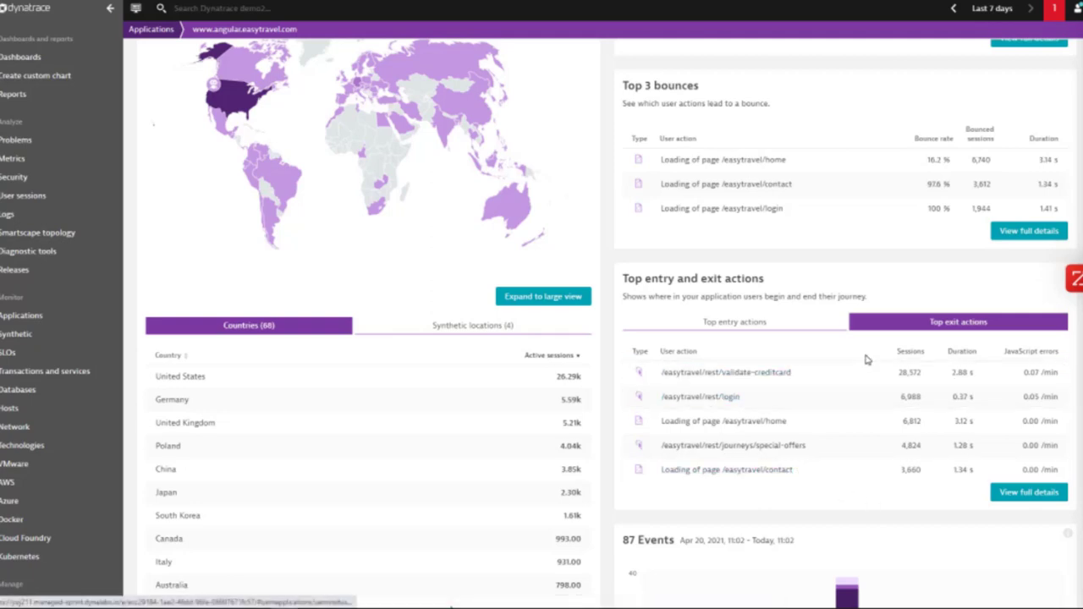
scroll(872, 362, down, 3)
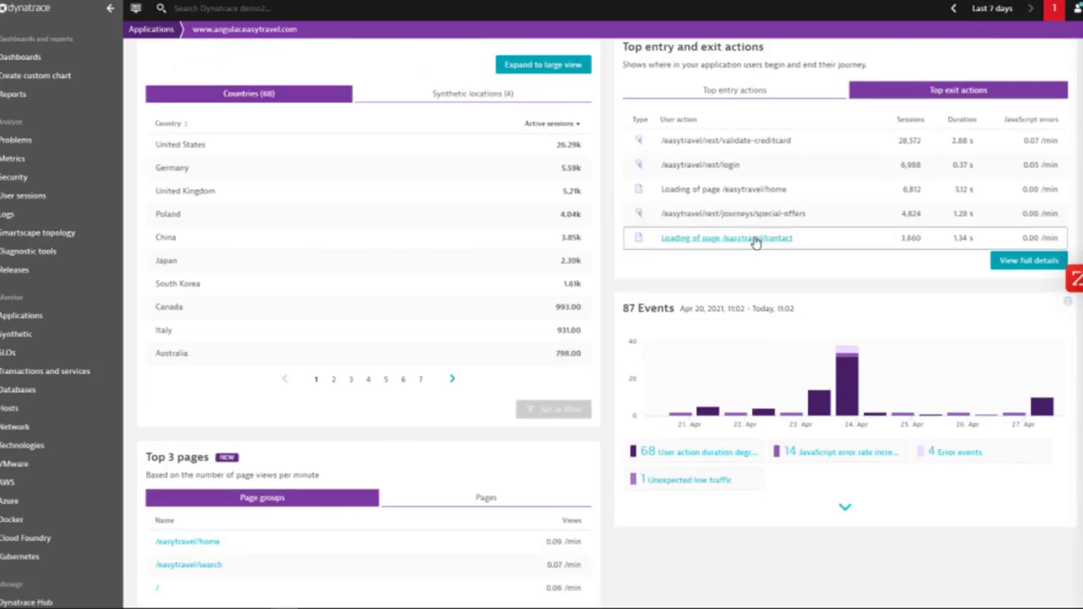
scroll(776, 219, up, 1)
scroll(776, 221, up, 6)
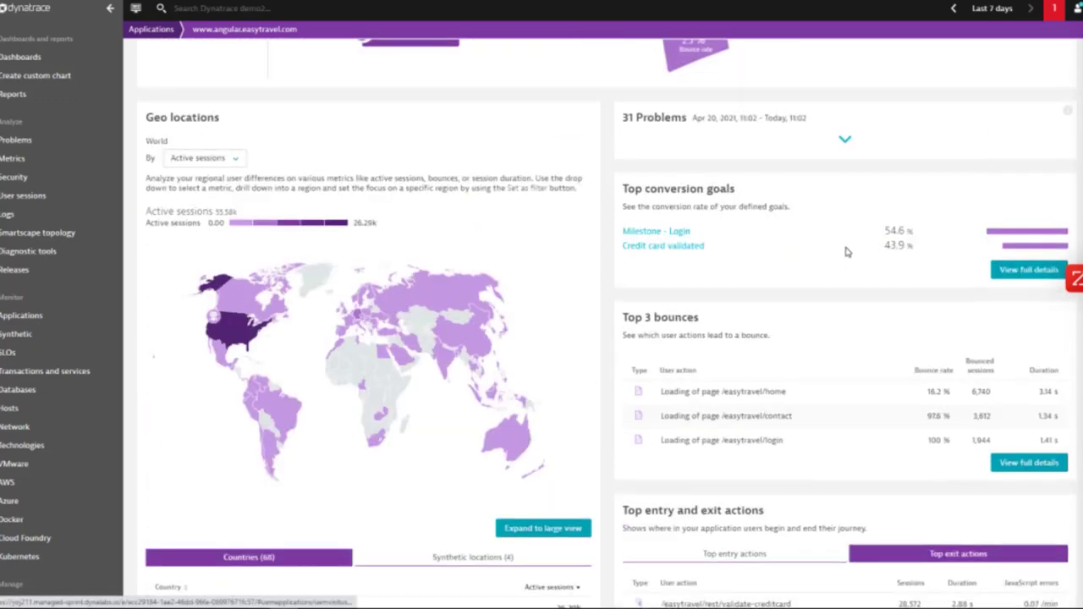
scroll(854, 245, up, 4)
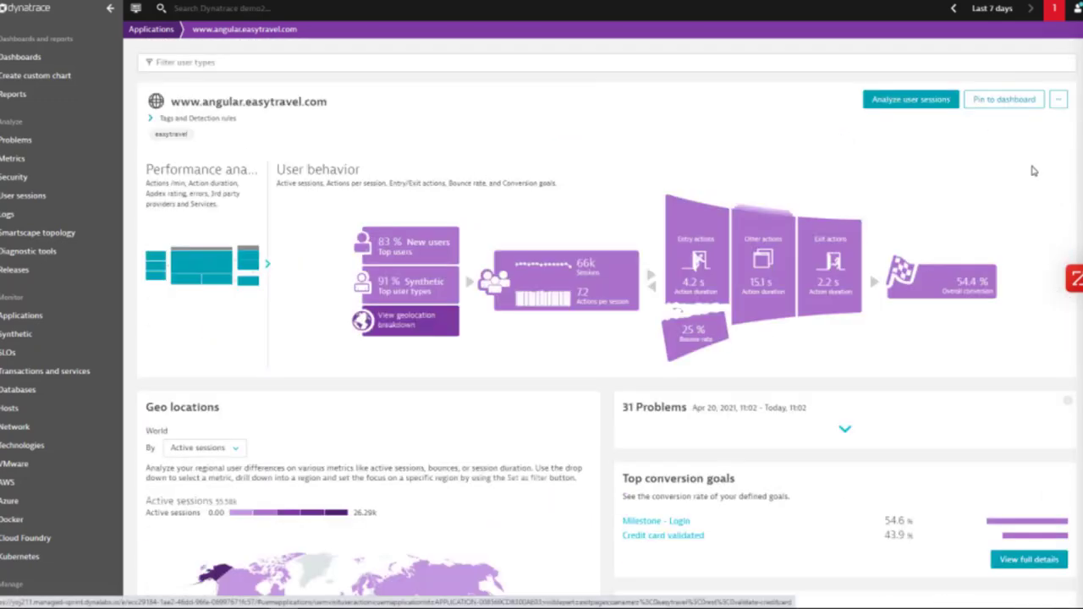
Analyze the application's user sessions and open the 09:53:31 session of the named user located in Munich, Germany.
click(921, 101)
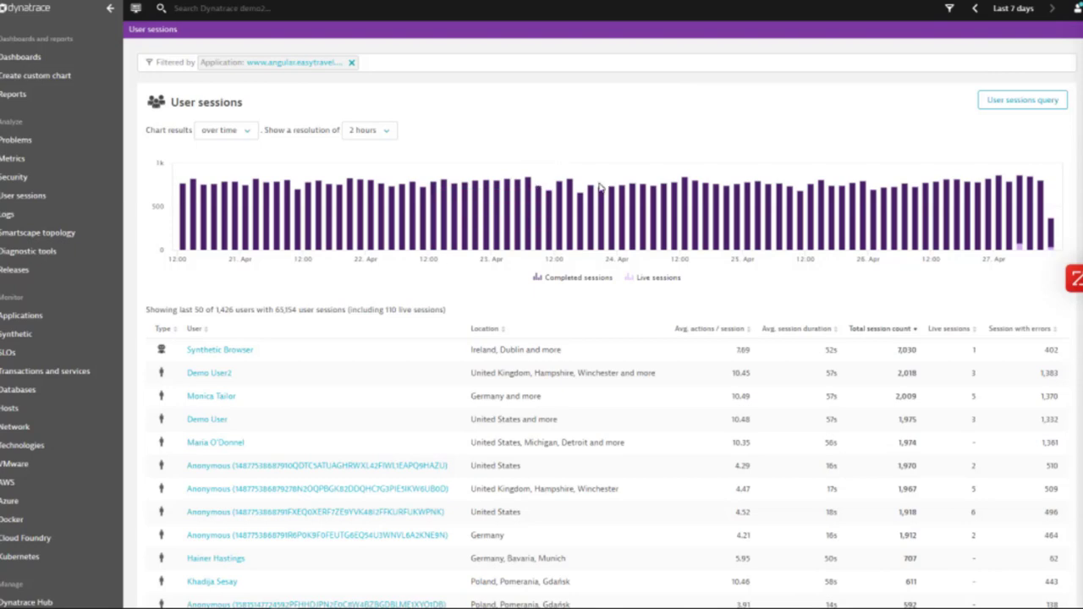
scroll(609, 245, down, 3)
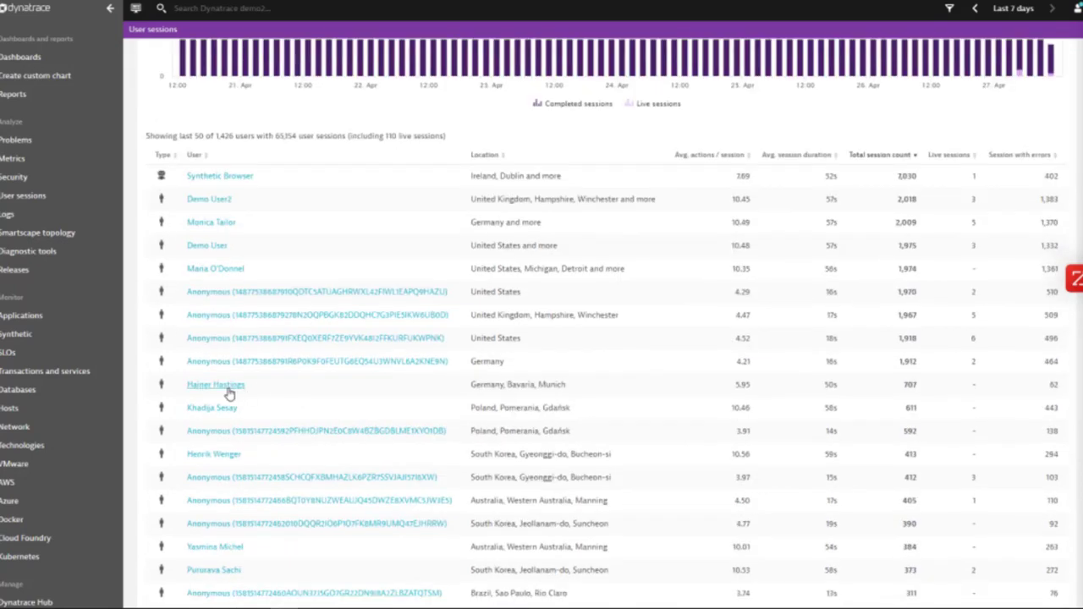
click(196, 387)
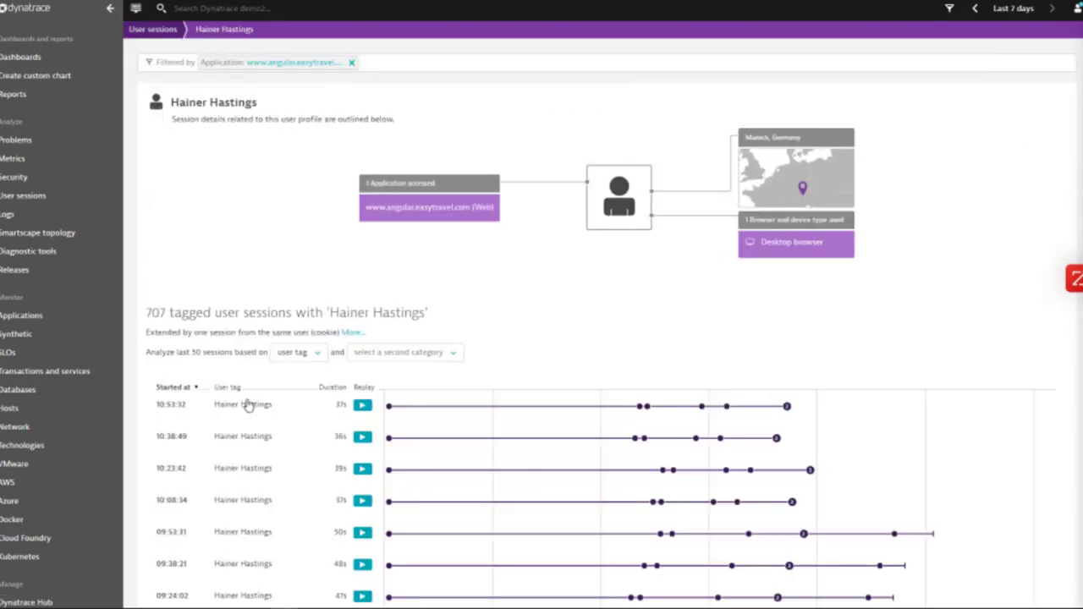
scroll(254, 398, down, 3)
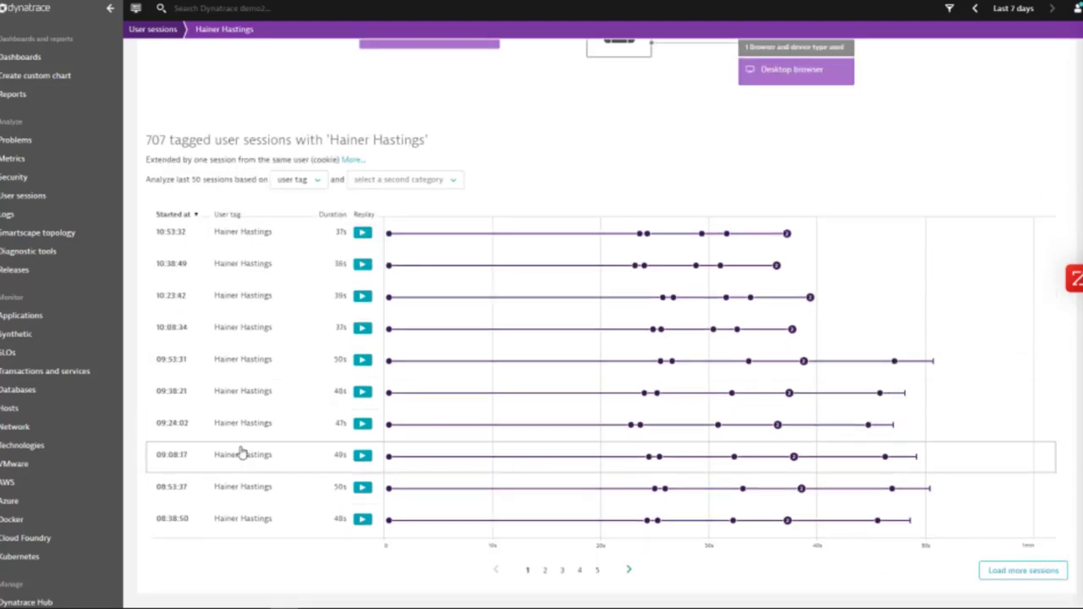
click(249, 362)
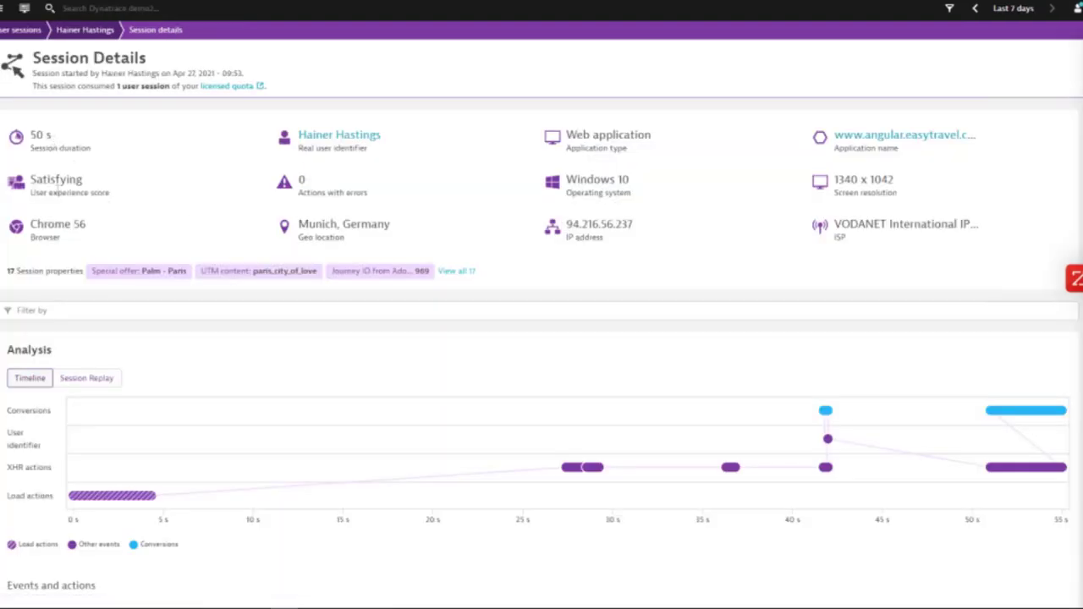
Review the session's user experience score, all of its session properties, and its timeline with events and actions.
drag(112, 196, 25, 187)
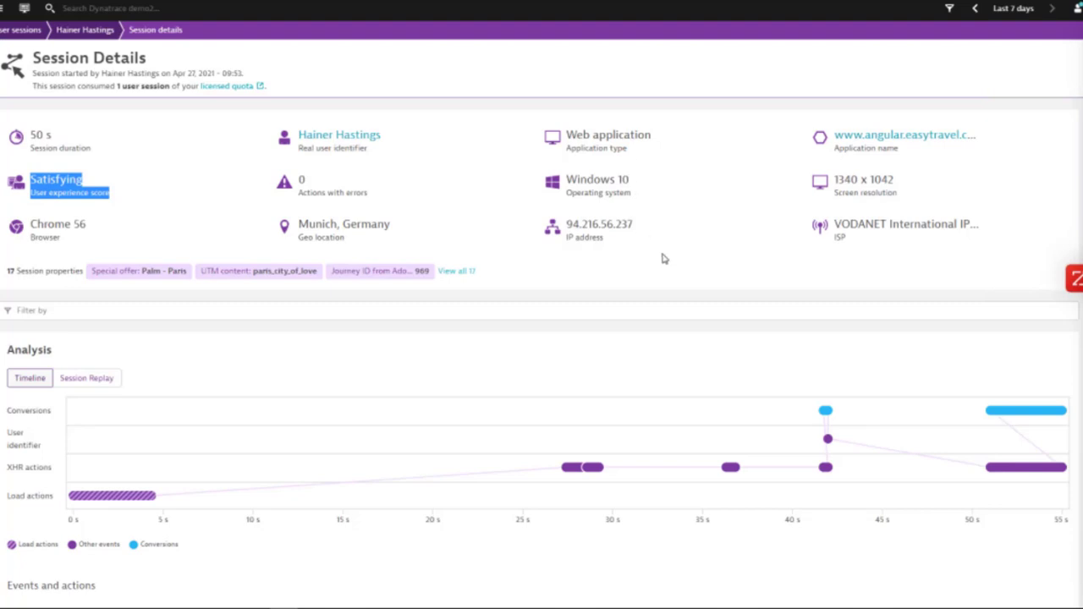
click(465, 279)
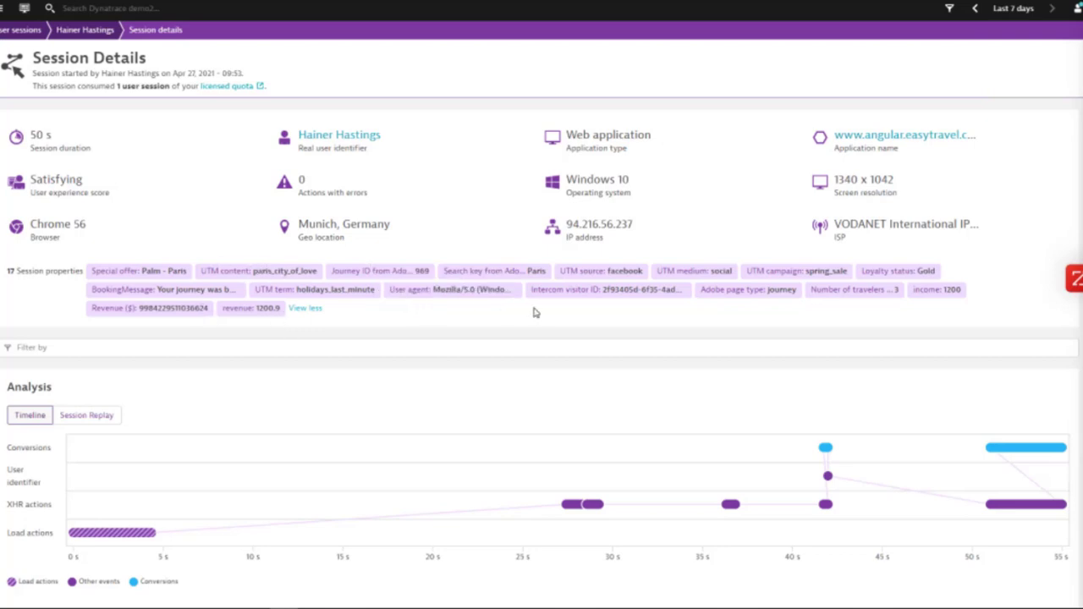
scroll(536, 309, down, 1)
scroll(445, 309, down, 4)
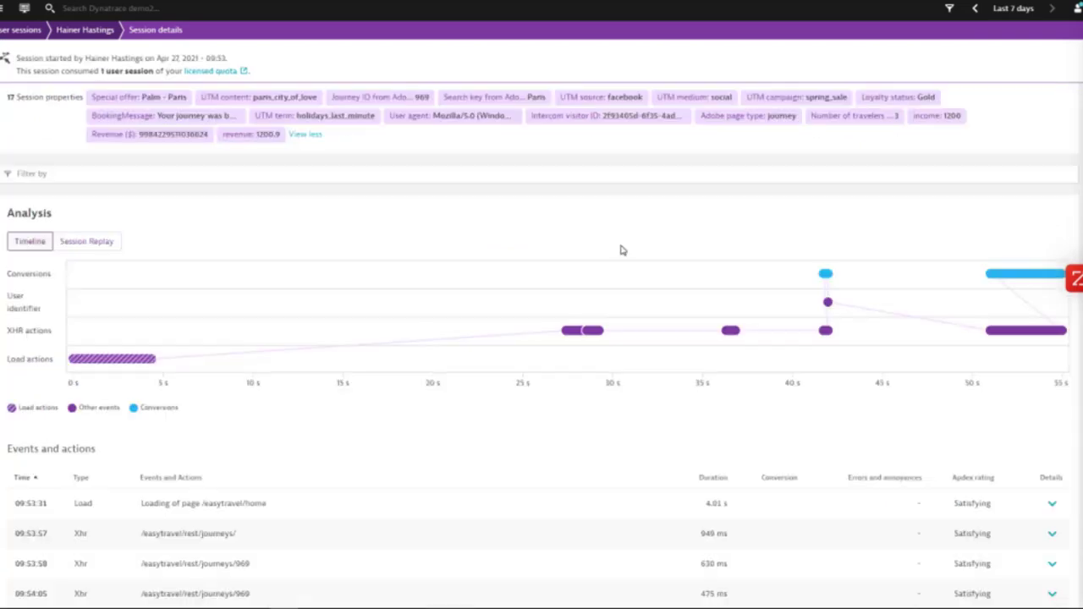
scroll(621, 249, down, 3)
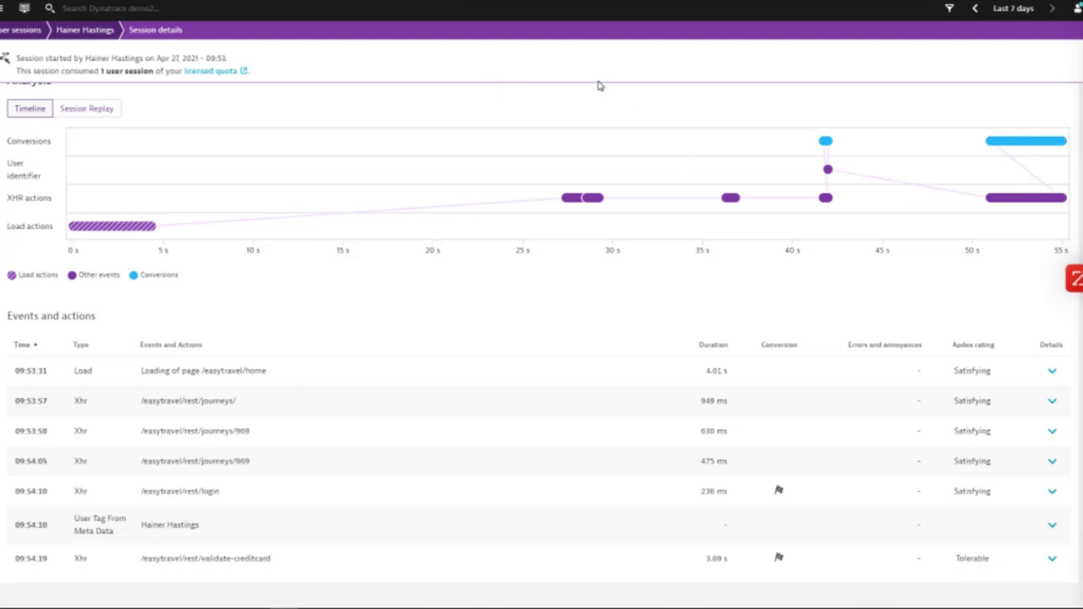
Load the Session Replay of this user session and start playing it.
scroll(589, 85, up, 2)
click(88, 224)
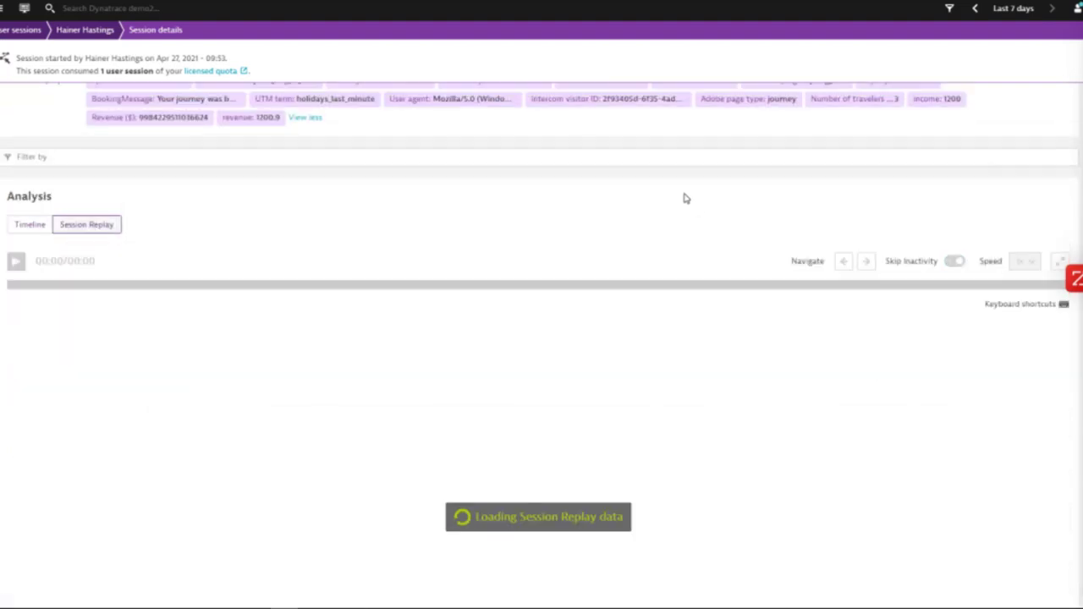
scroll(690, 173, down, 1)
scroll(689, 173, down, 5)
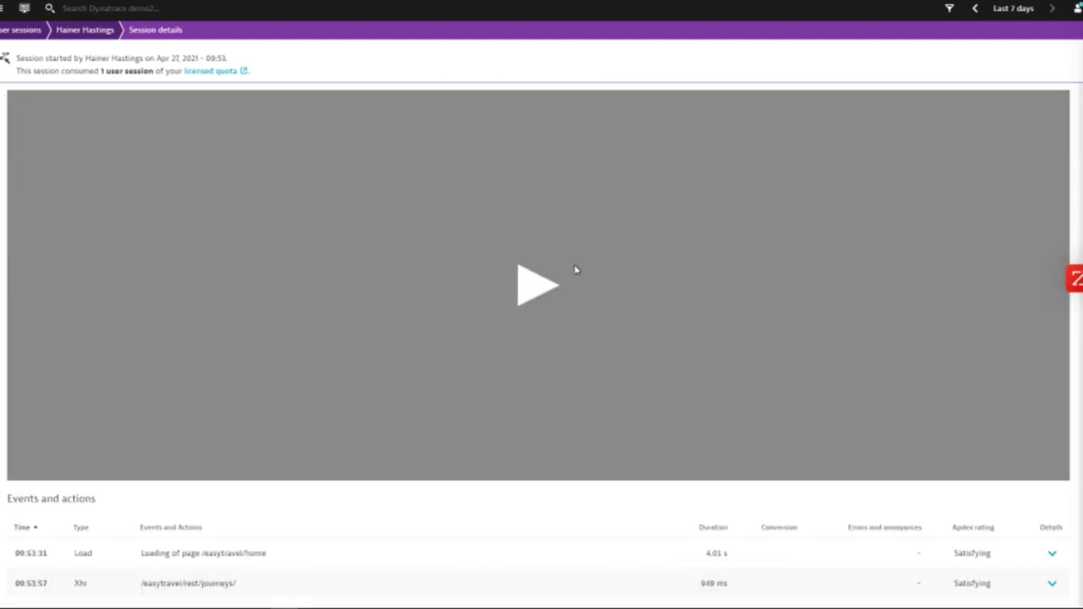
click(533, 292)
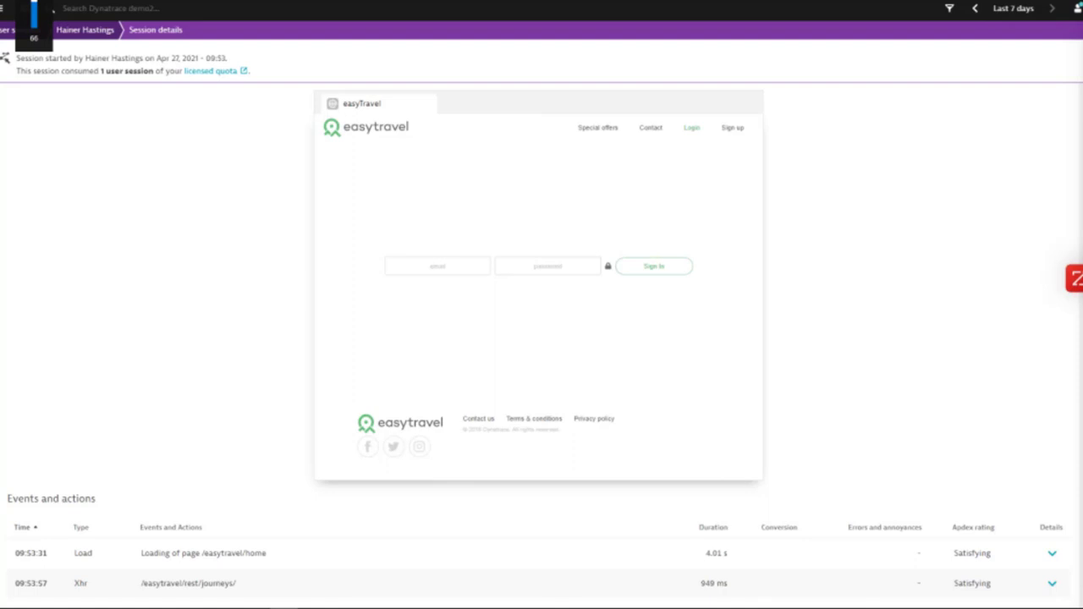
key(XF86AudioRaiseVolume)
key(XF86AudioRaiseVolume)
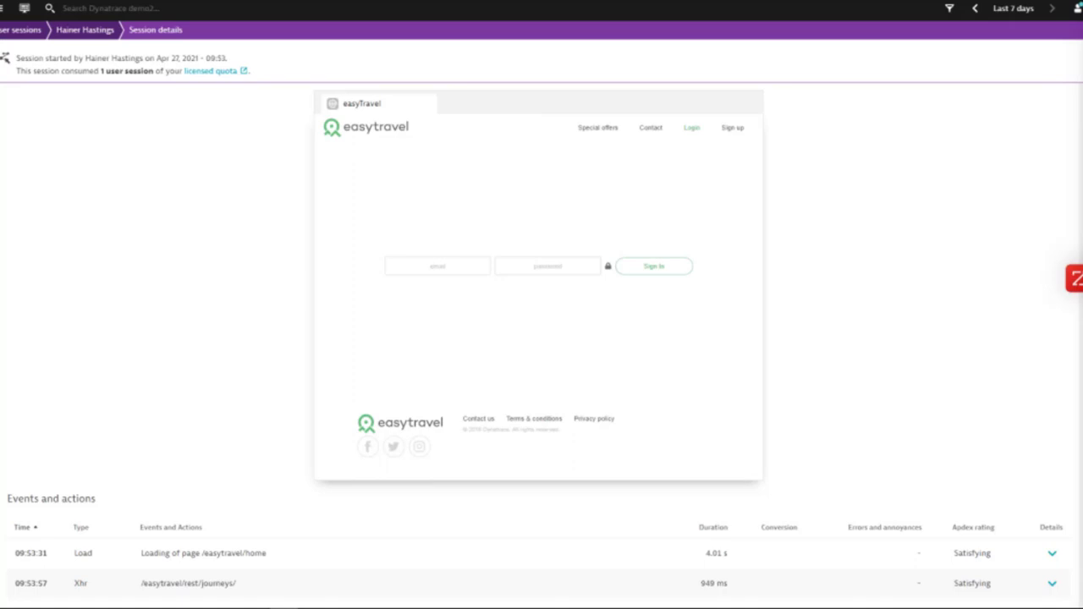
Open the waterfall analysis for the /easytravel/home page load and examine its /recommendation XHR request and resource requests.
scroll(943, 249, down, 3)
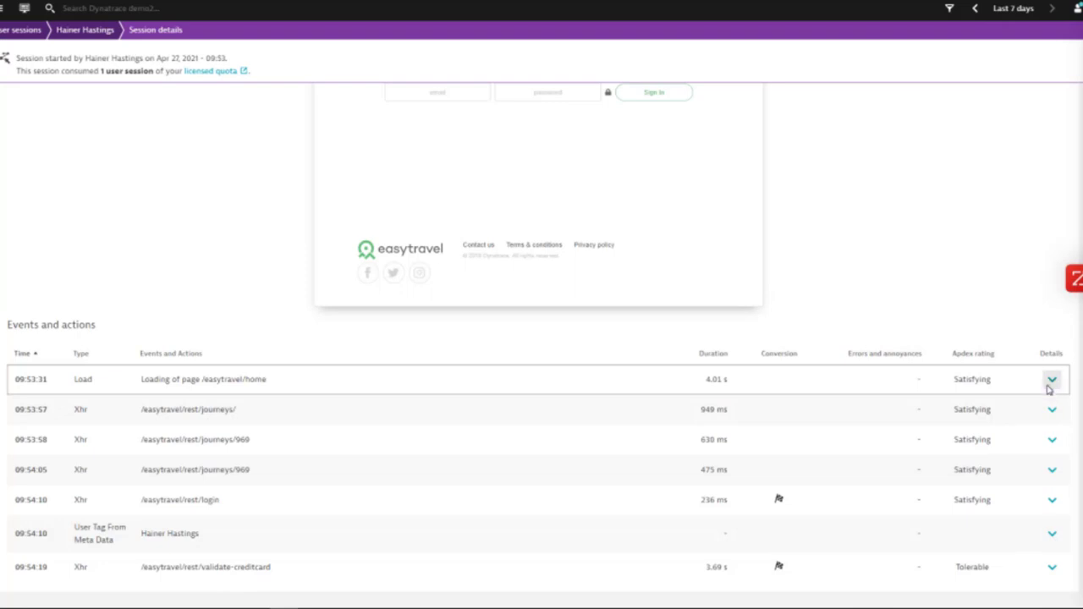
click(1052, 381)
scroll(1015, 377, down, 4)
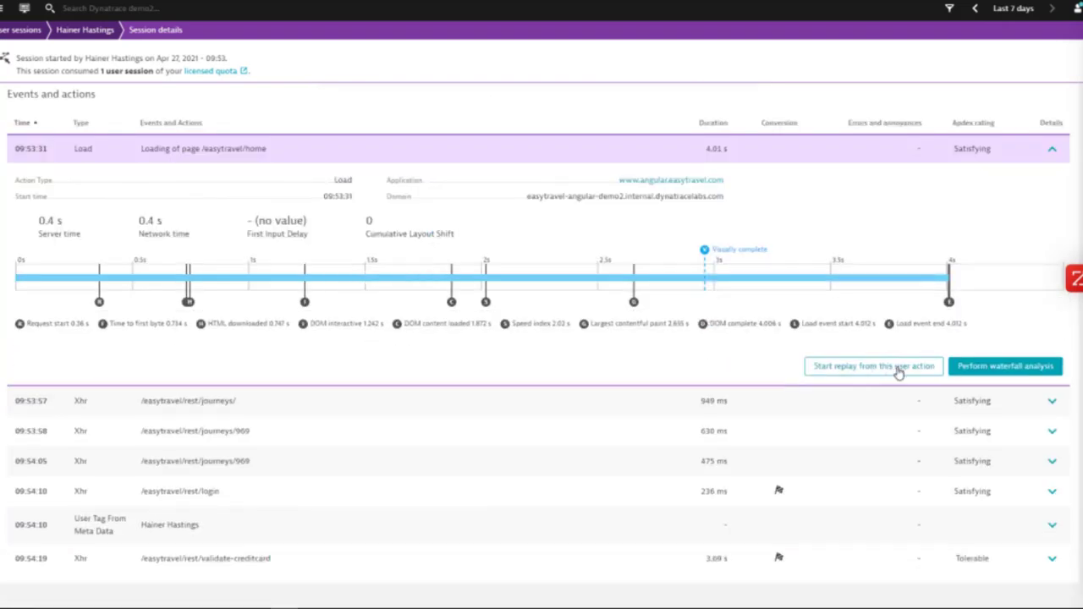
click(1006, 366)
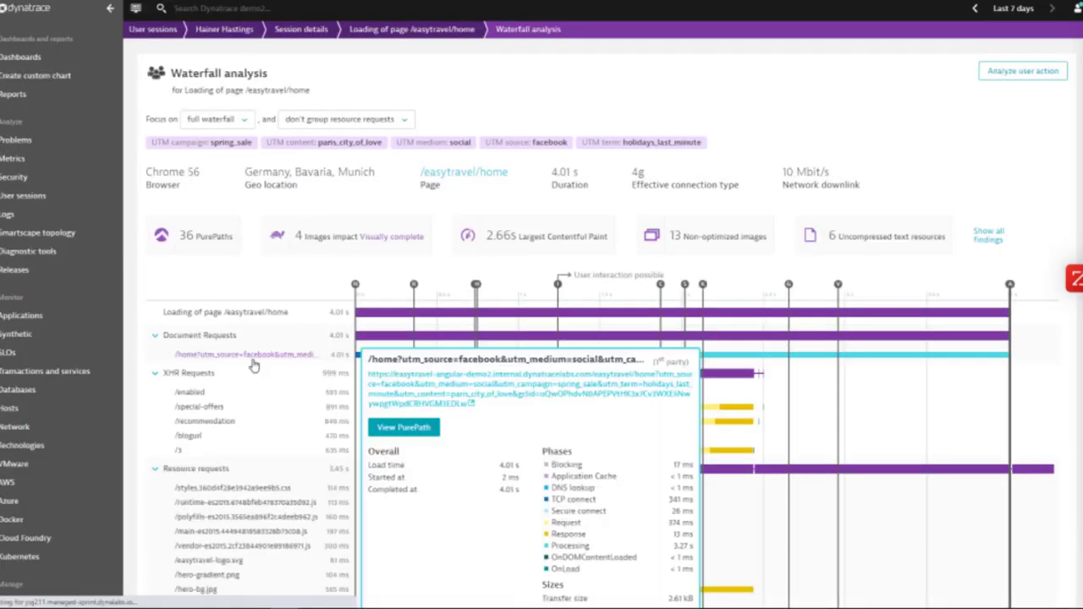
mouse_move(222, 422)
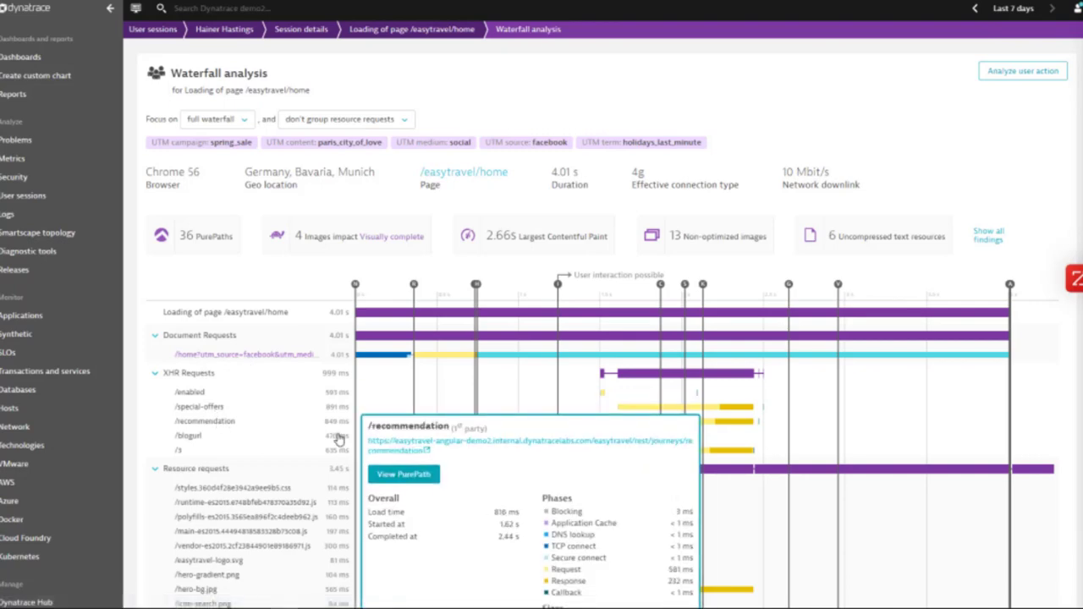
scroll(338, 438, down, 3)
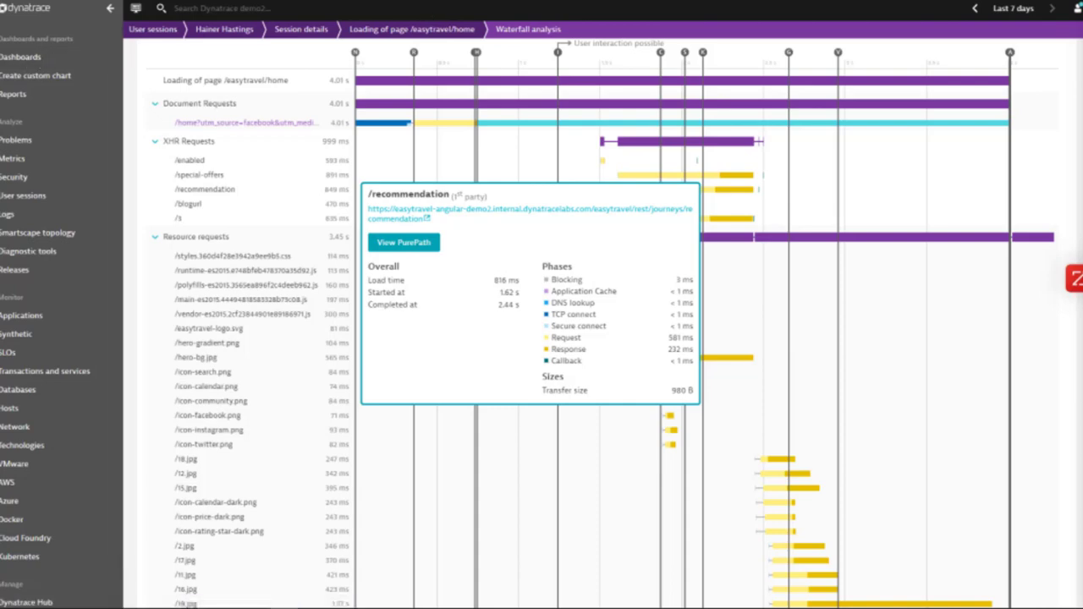
click(32, 315)
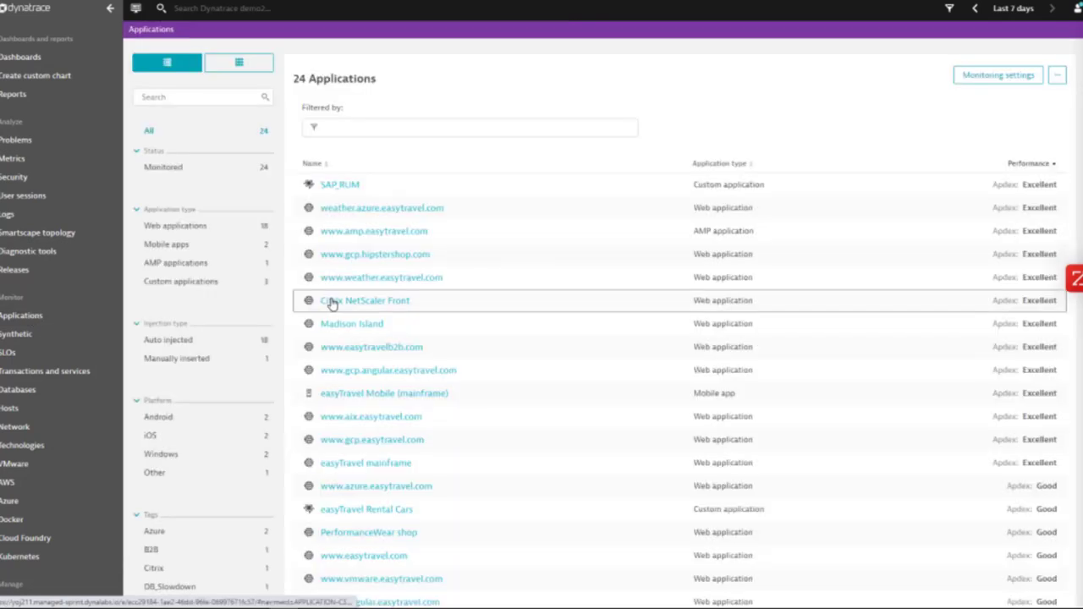
scroll(499, 356, down, 2)
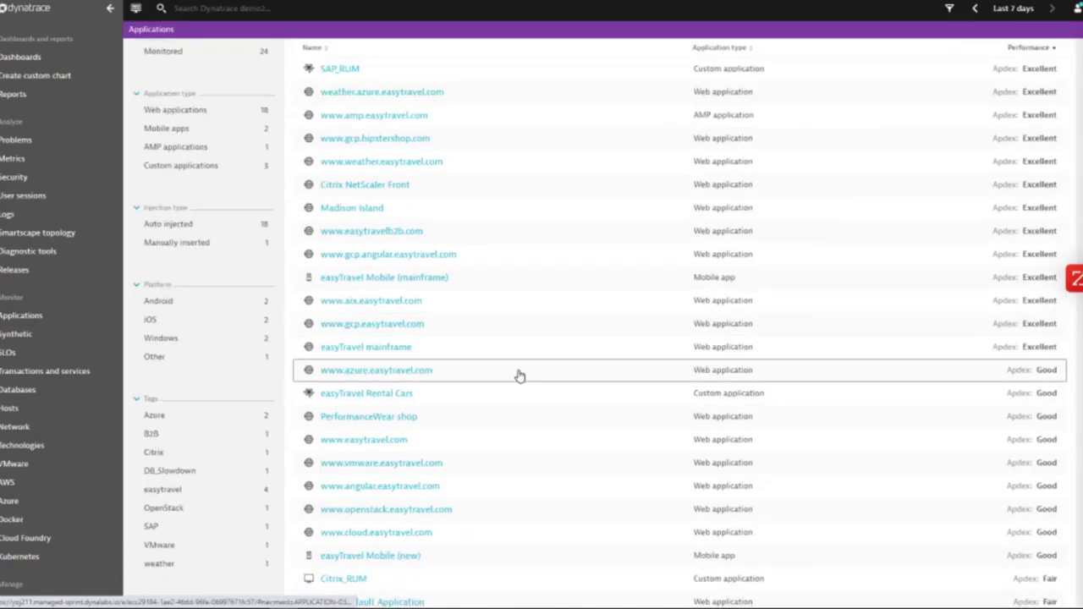
scroll(482, 414, down, 1)
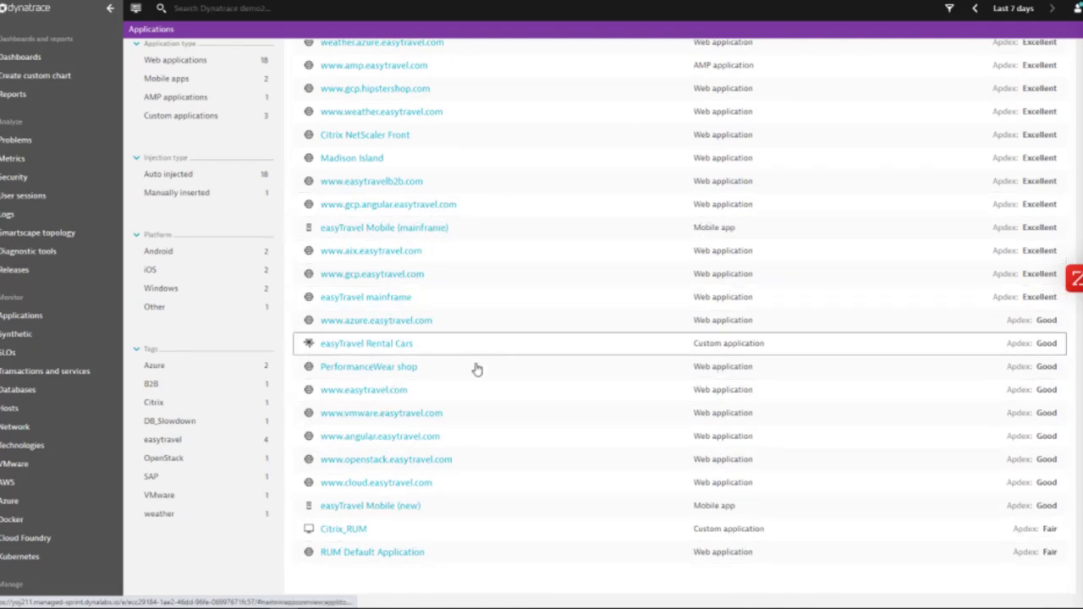
click(387, 438)
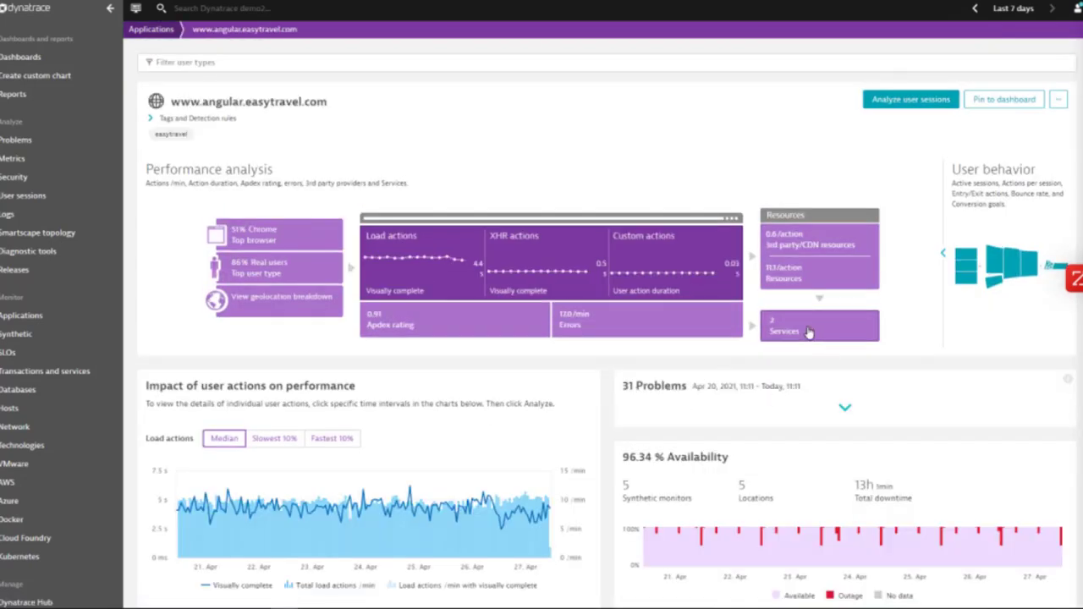
click(808, 330)
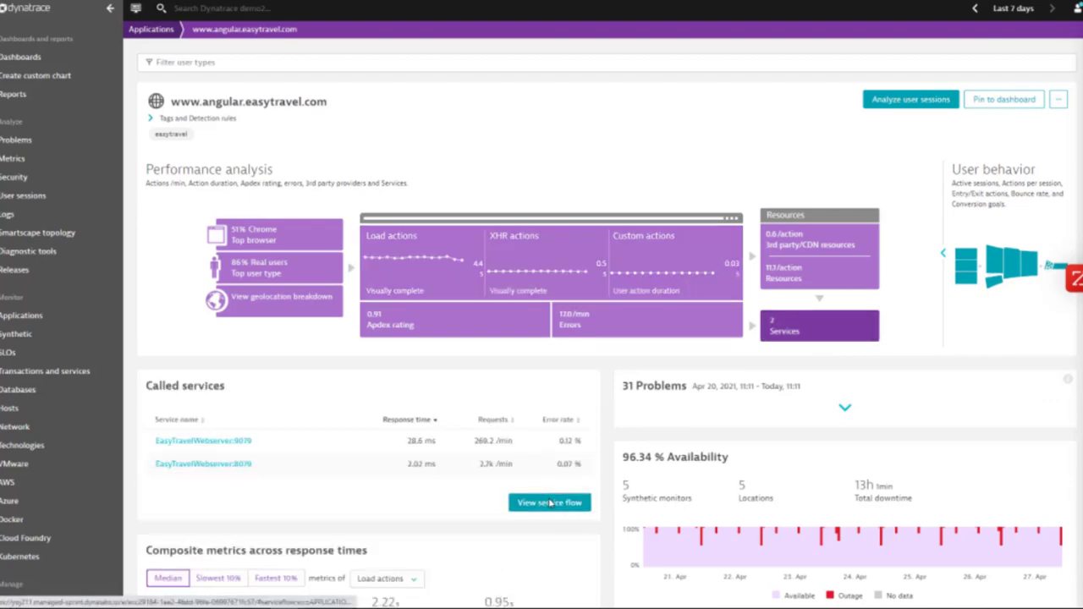
click(550, 503)
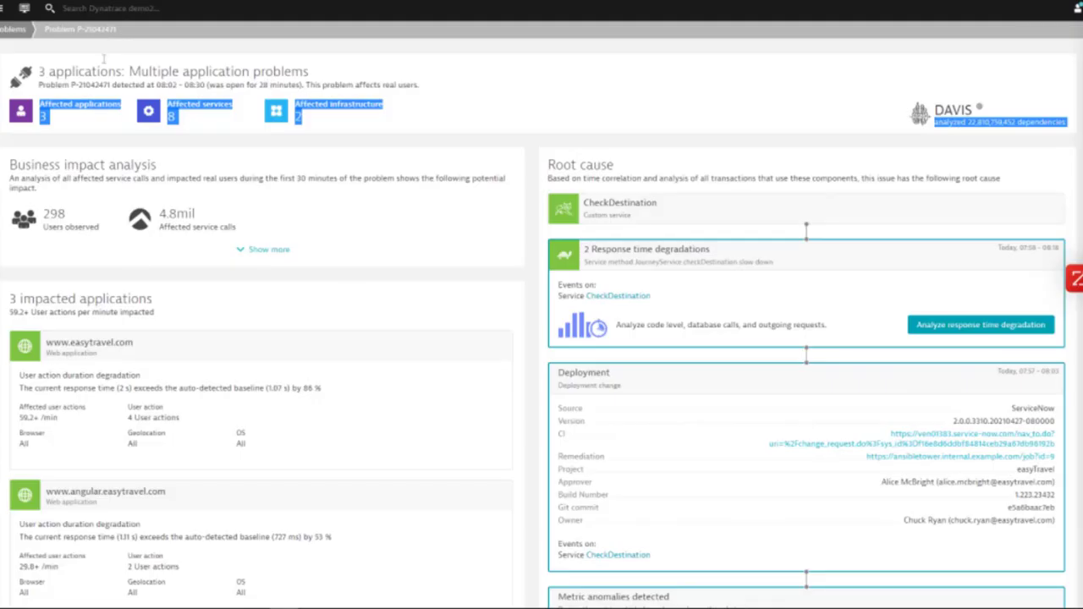
Find the eTravel-demo data center in the Smartscape topology and open the details of its host easytravel-demo2.
click(24, 7)
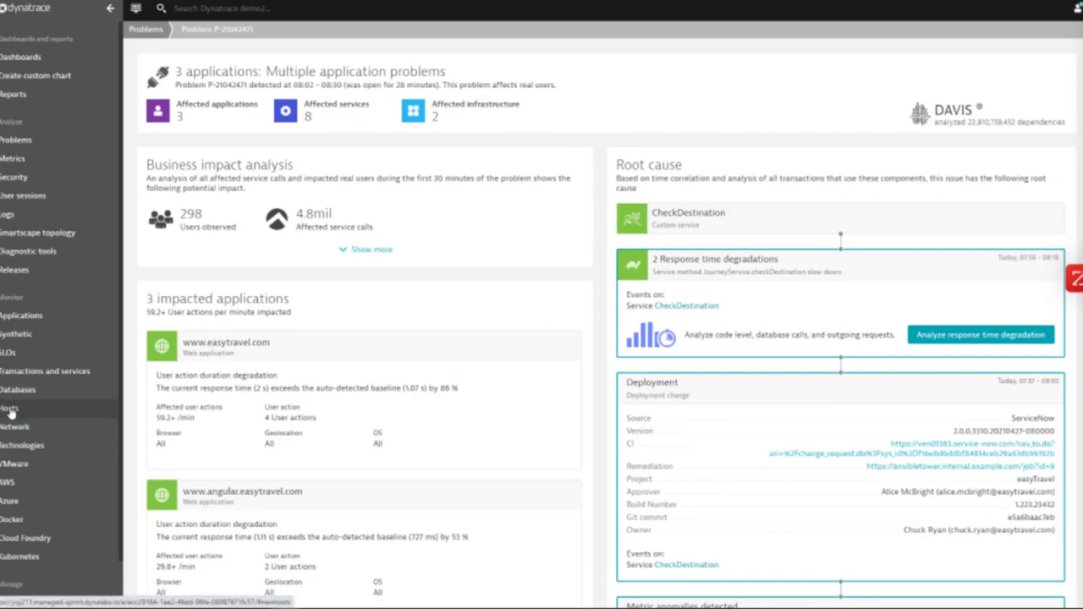
click(47, 233)
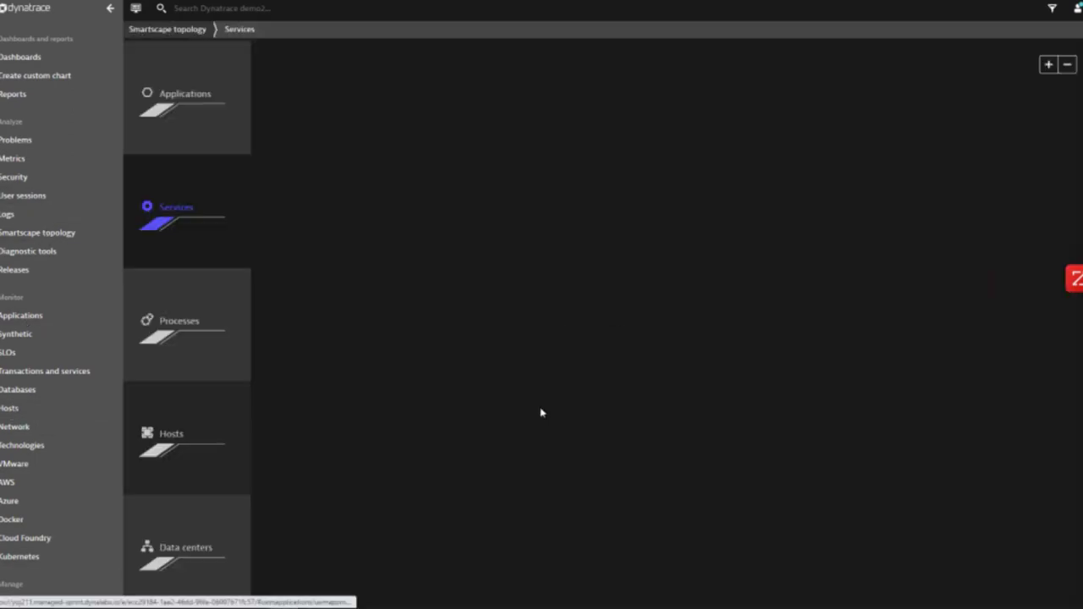
click(190, 555)
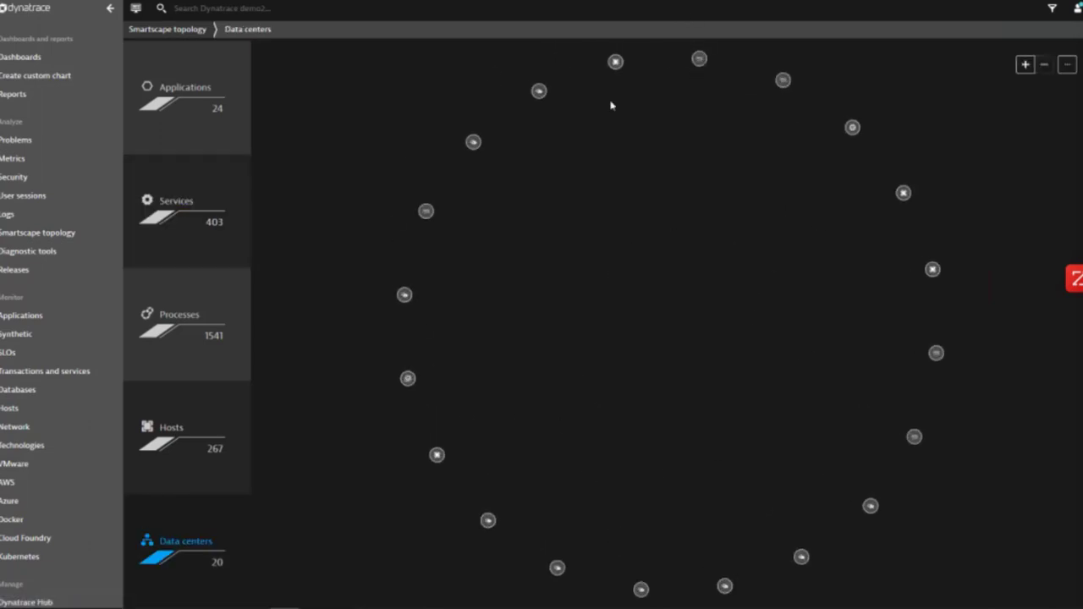
click(408, 378)
mouse_move(607, 457)
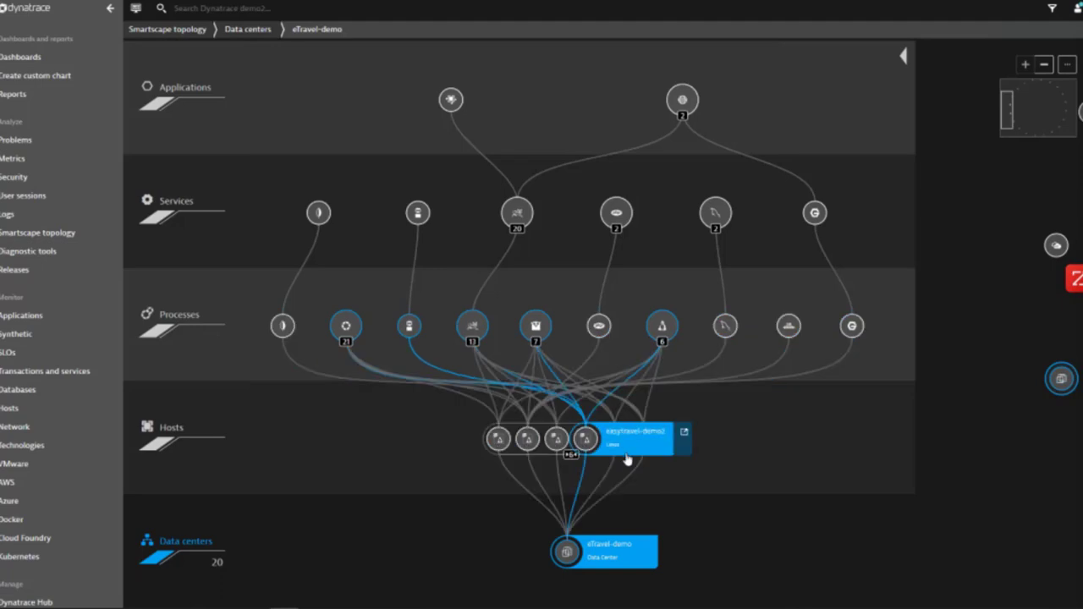
click(685, 434)
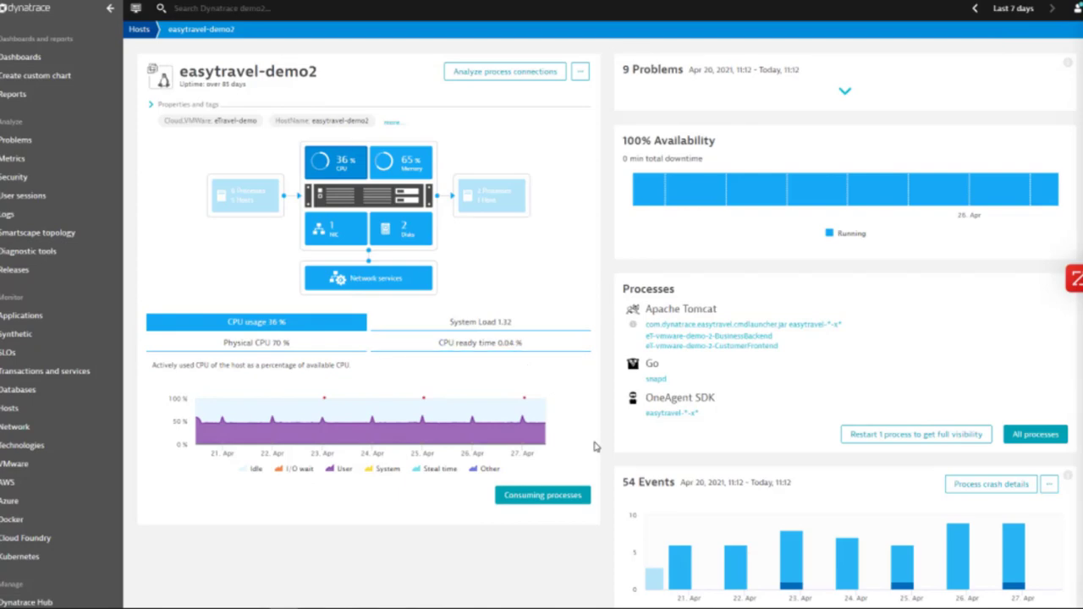
Show the processes consuming the CPU of host easytravel-demo2.
scroll(597, 445, down, 3)
click(548, 380)
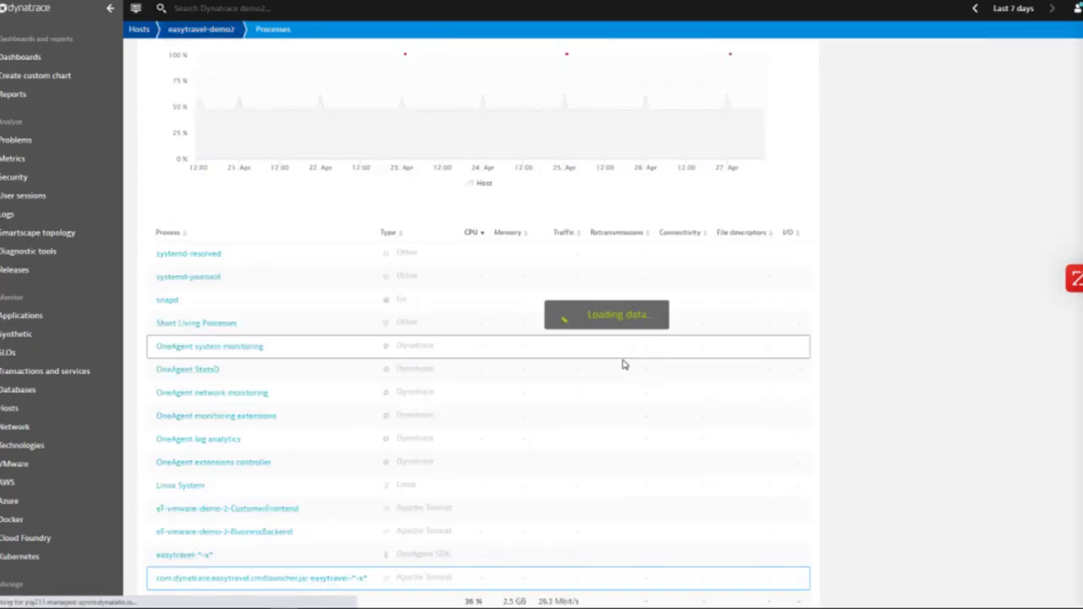
click(370, 232)
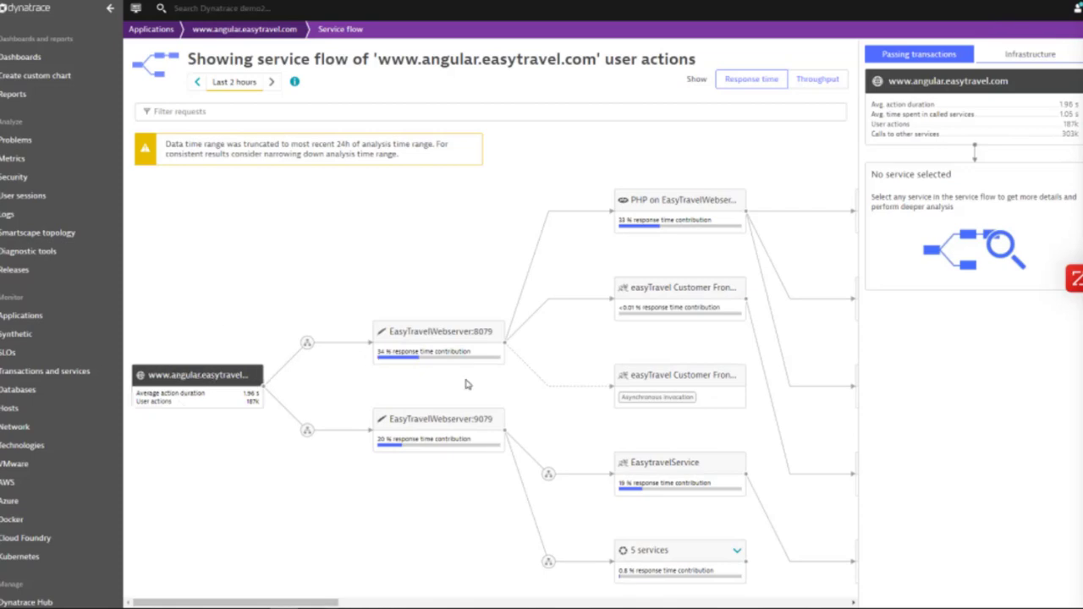
drag(320, 601, 831, 602)
click(306, 342)
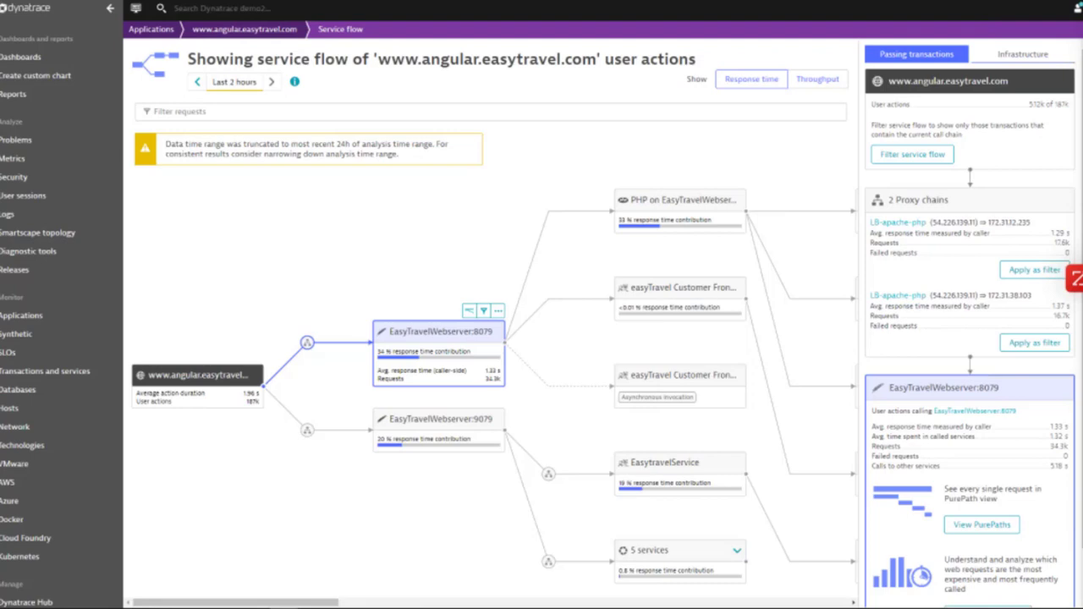
Show the services layer of the Smartscape topology and return to the list of monitored applications.
click(51, 241)
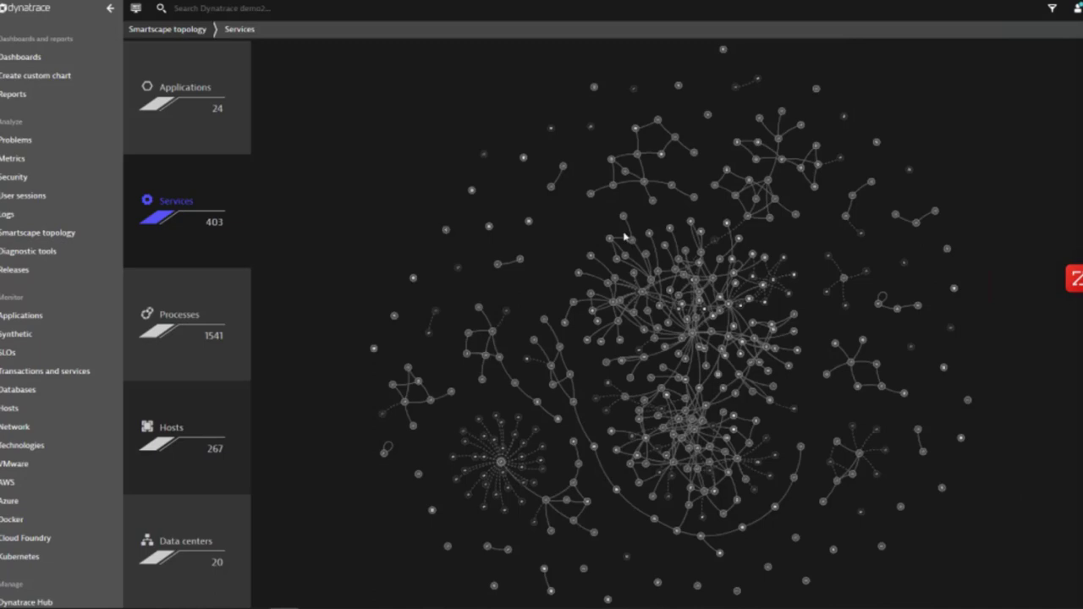
click(34, 323)
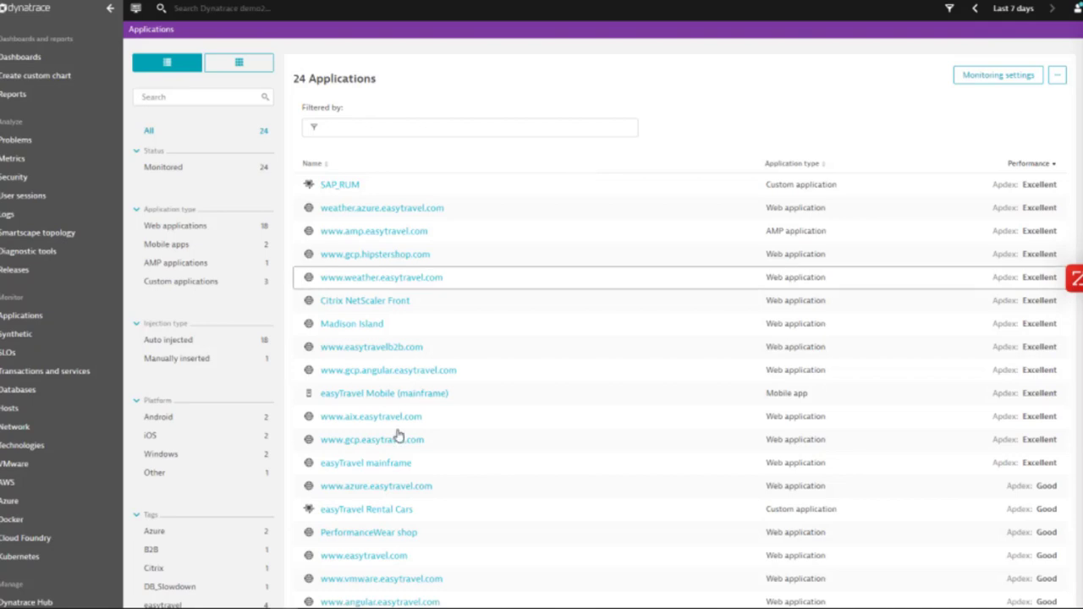
Switch to PowerPoint, start the slide show from the DEMO slide and advance to the digital enterprise transformation slide.
mouse_move(227, 608)
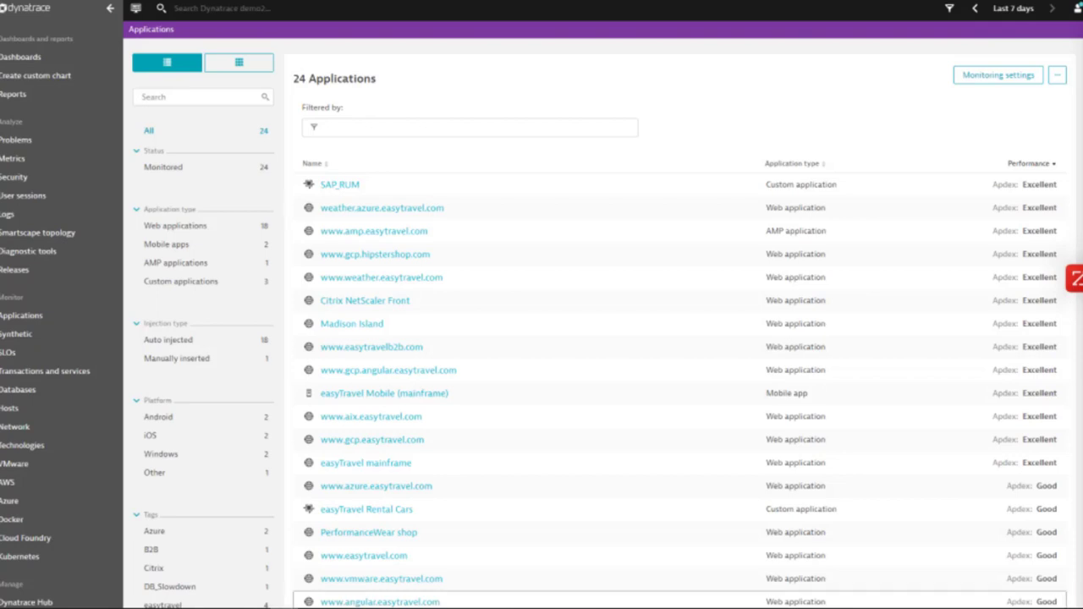
mouse_move(227, 608)
click(229, 608)
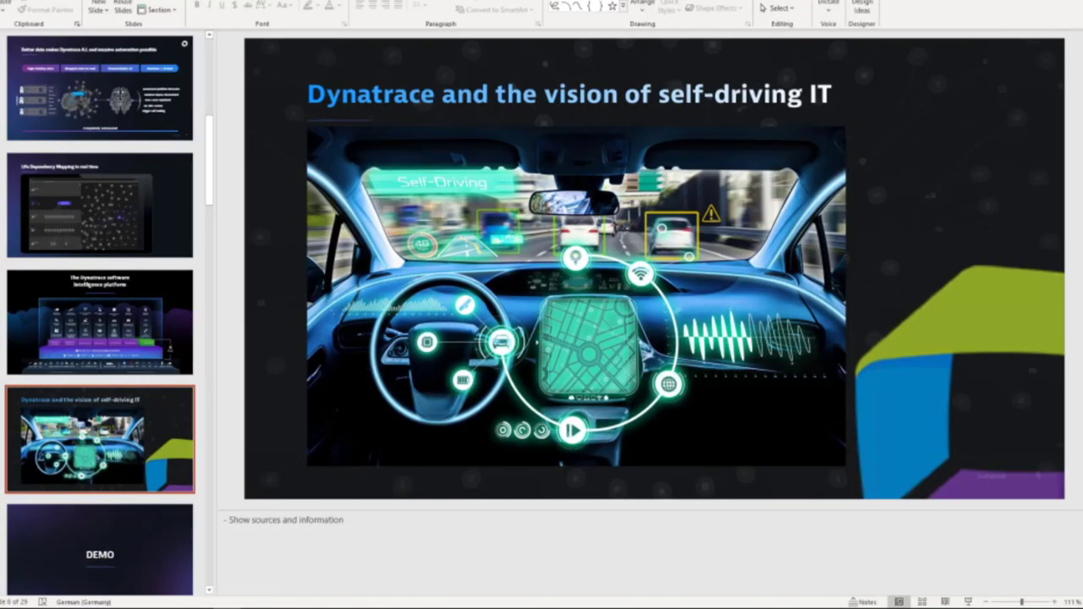
click(152, 563)
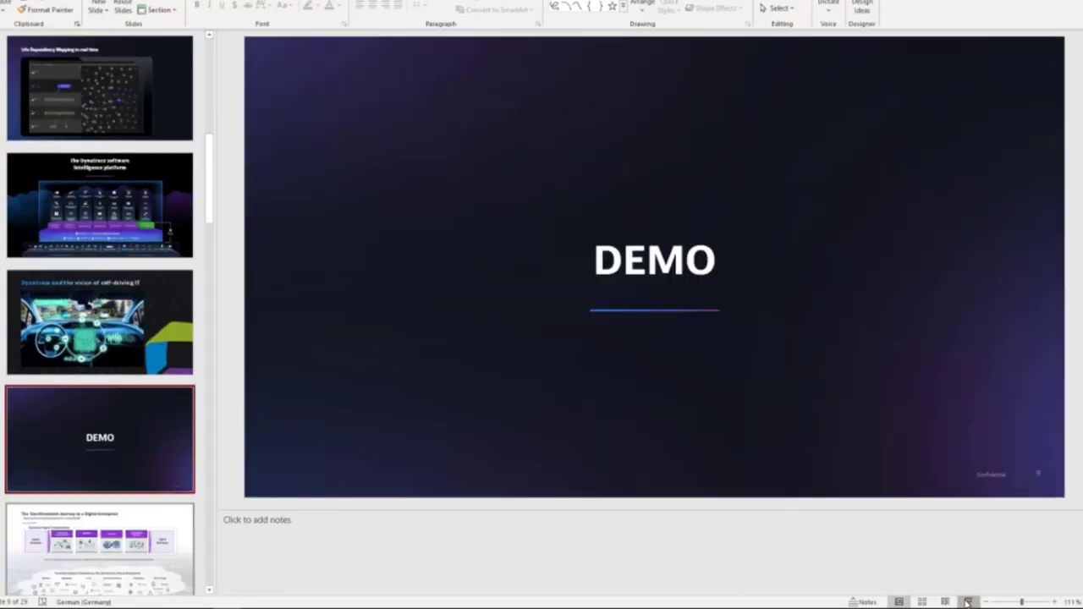
click(967, 602)
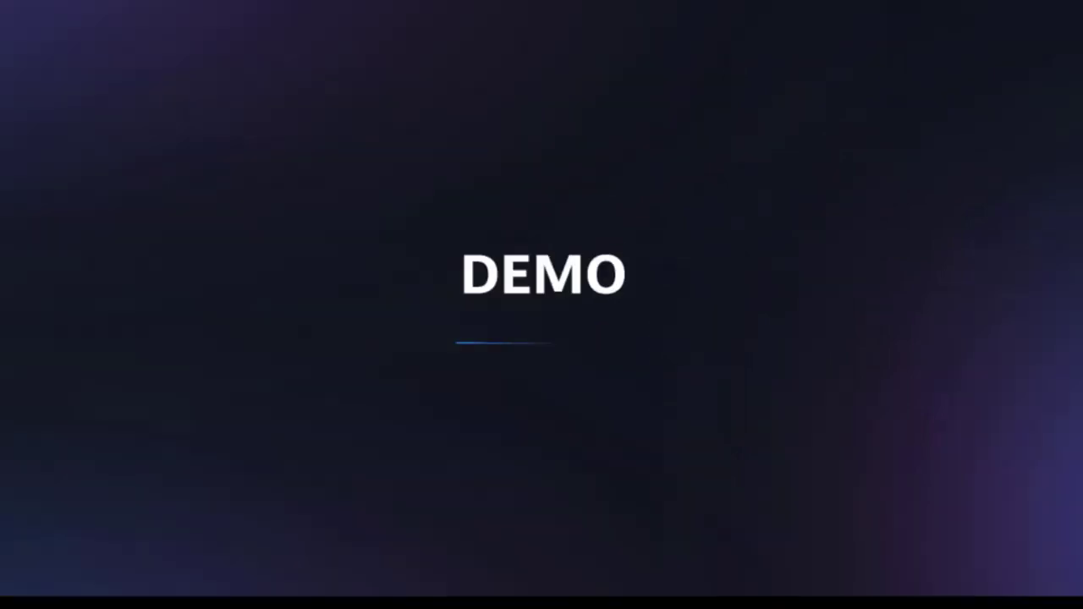
key(Right)
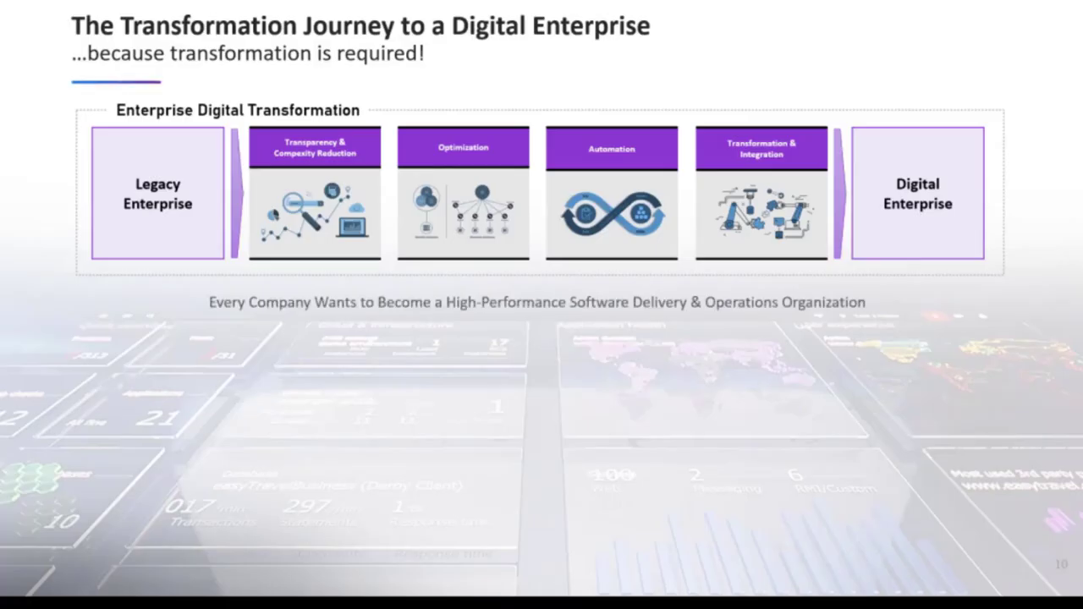